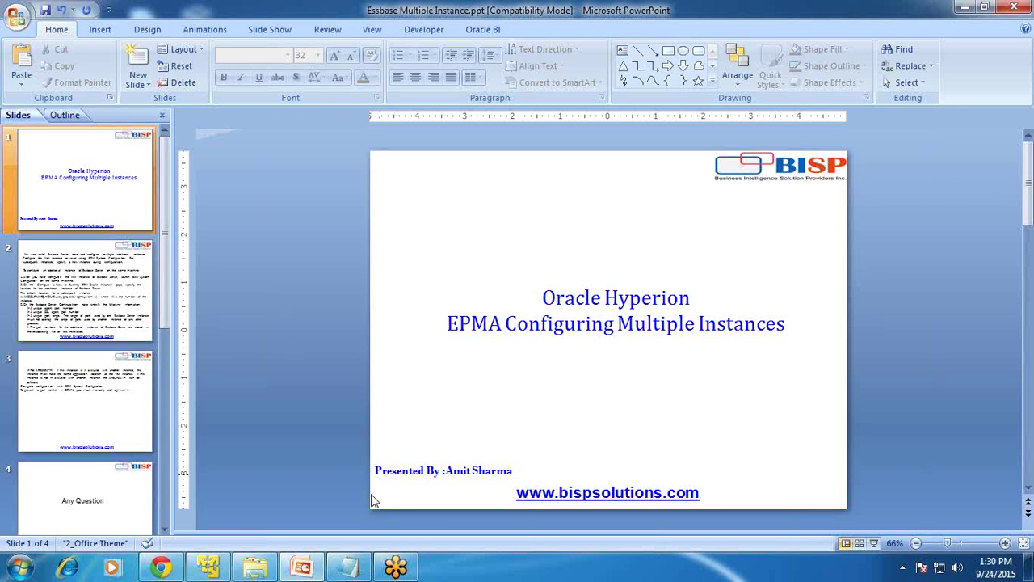
- Bring the Multiple Instance Notes.txt Notepad file in front of the EPMA presentation
left_click(349, 567)
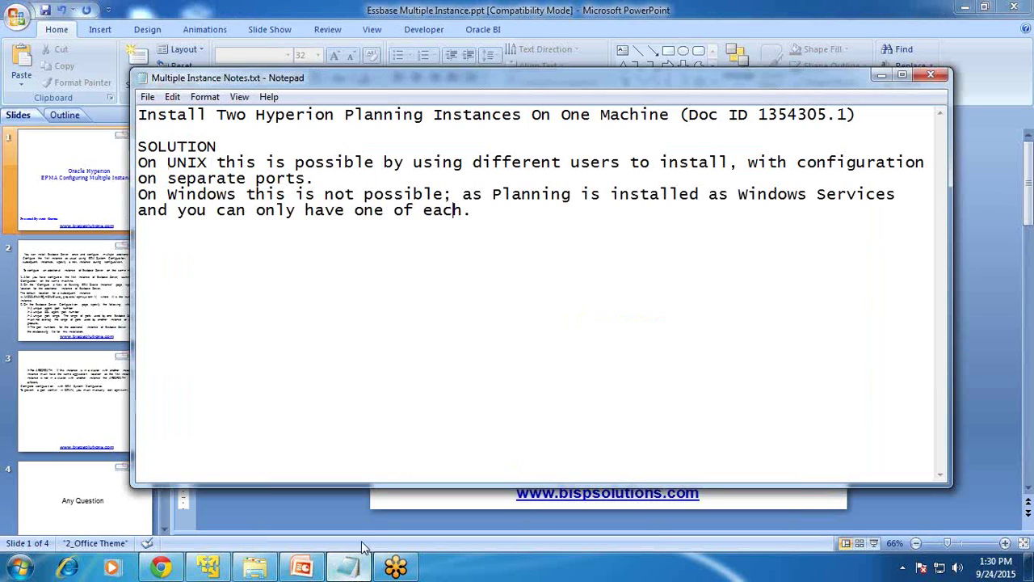
- Highlight the notes on UNIX installs and Windows' one-instance limit, then show WebLogic's servers summary
left_click(985, 48)
left_click(424, 151)
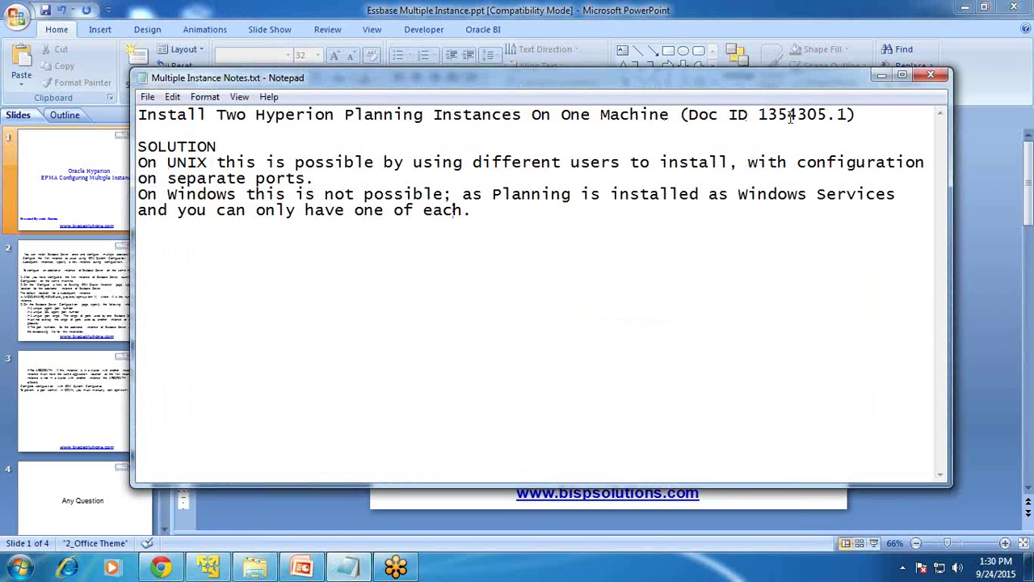
left_click_drag(876, 116, 140, 114)
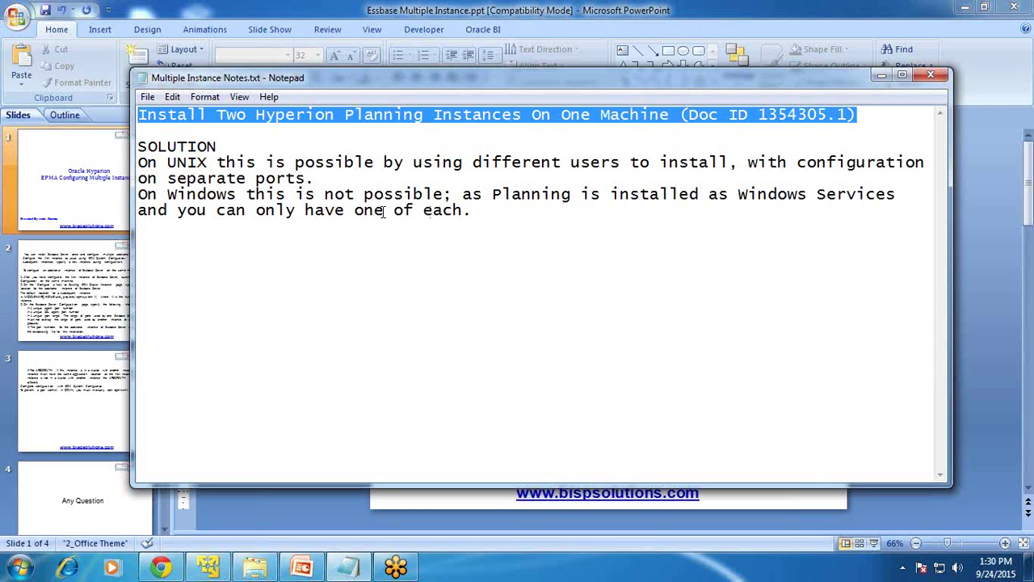
left_click_drag(312, 178, 122, 167)
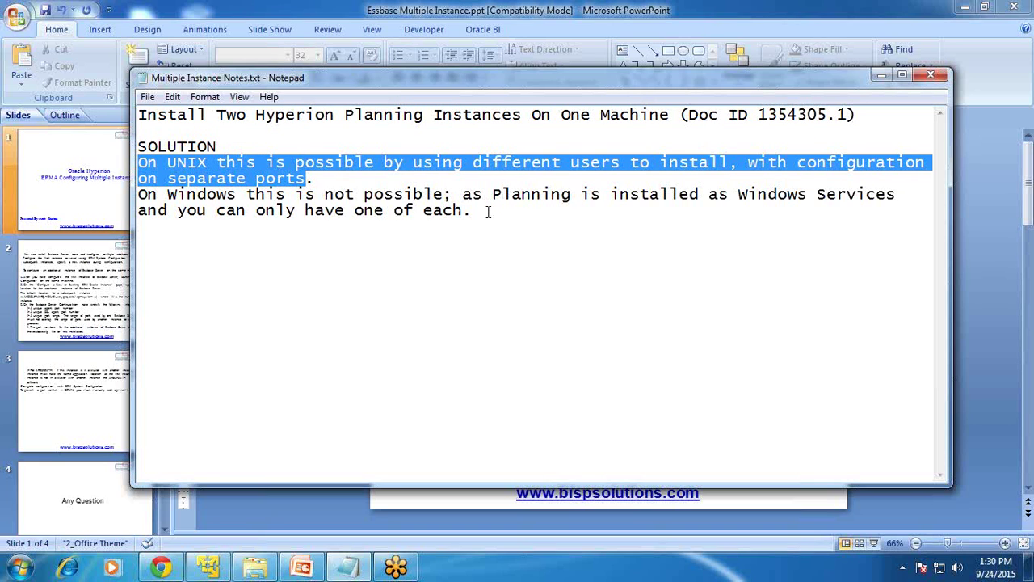
left_click_drag(139, 196, 454, 196)
left_click_drag(630, 196, 688, 211)
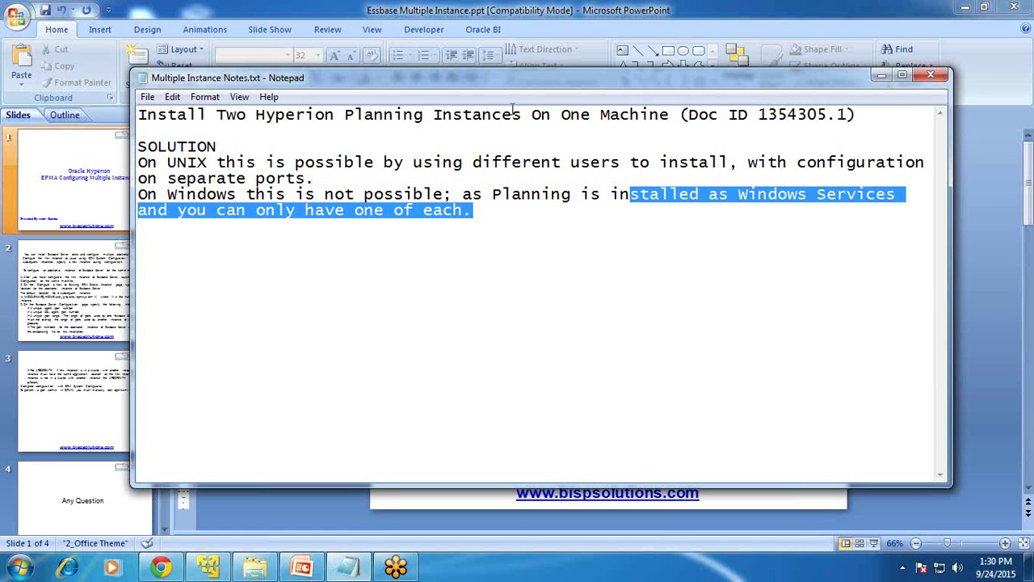
left_click(207, 569)
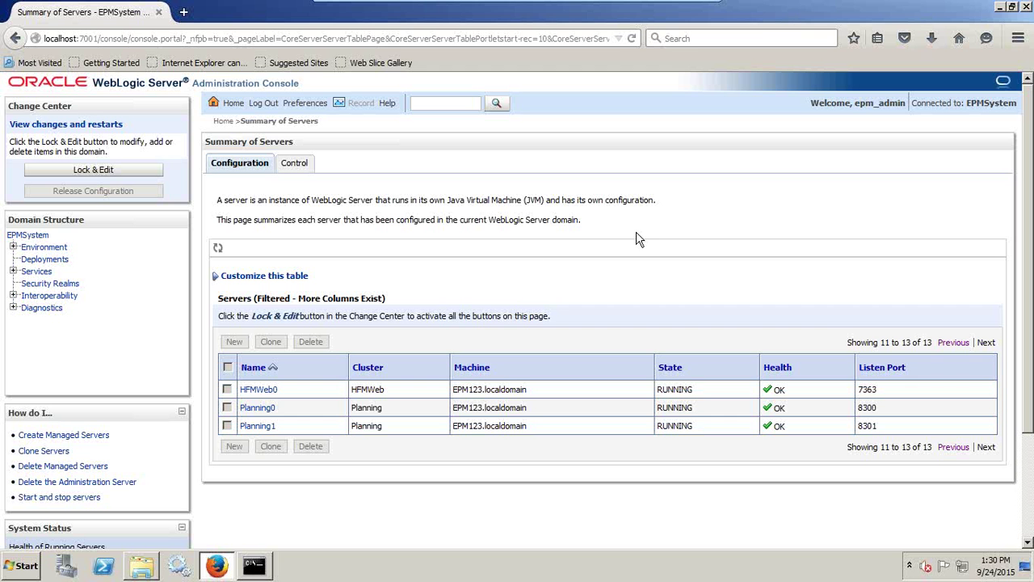
- Minimise the browser and open the EPM_Configuration_Post screenshot from the desktop
left_click(1000, 9)
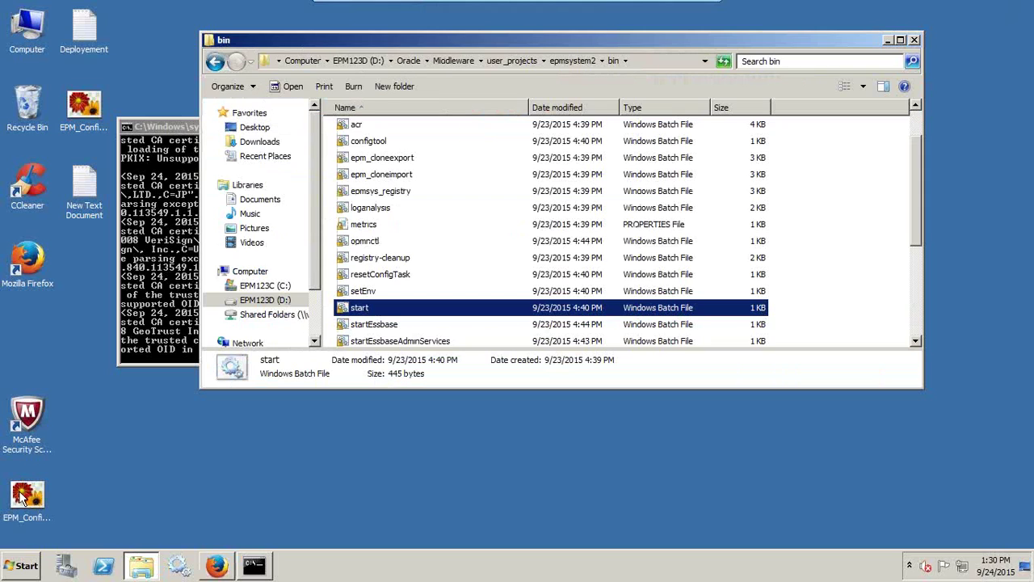
left_click(27, 494)
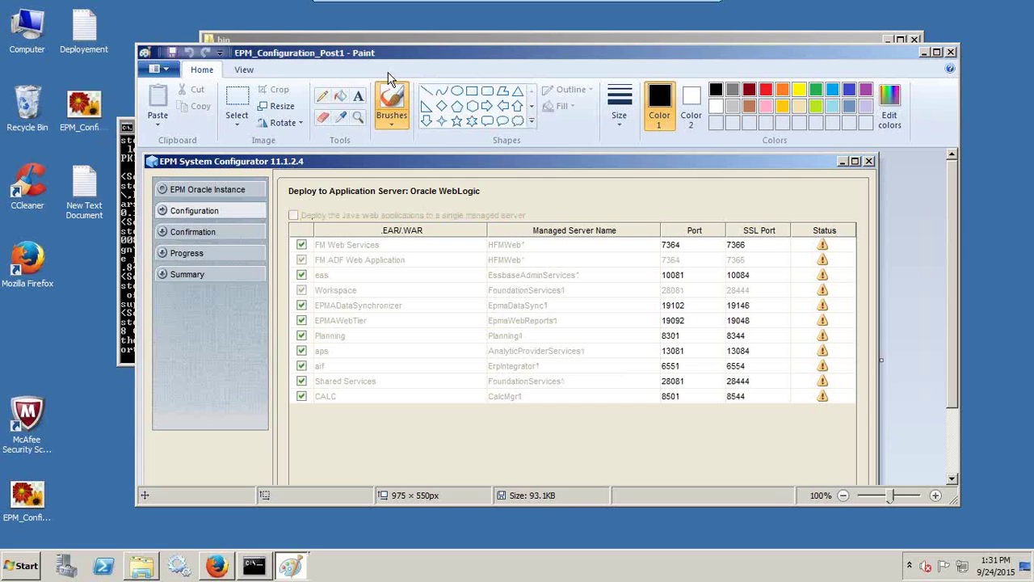
- Arrange both screenshot windows and set Paint to a thicker red rectangle
left_click_drag(371, 55, 569, 92)
left_click_drag(458, 50, 312, 8)
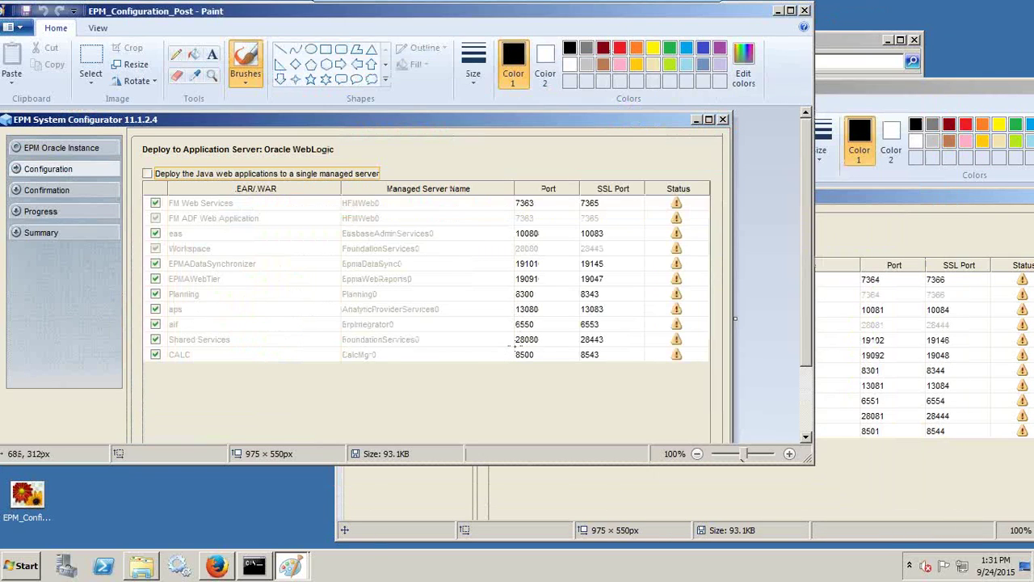
left_click(326, 49)
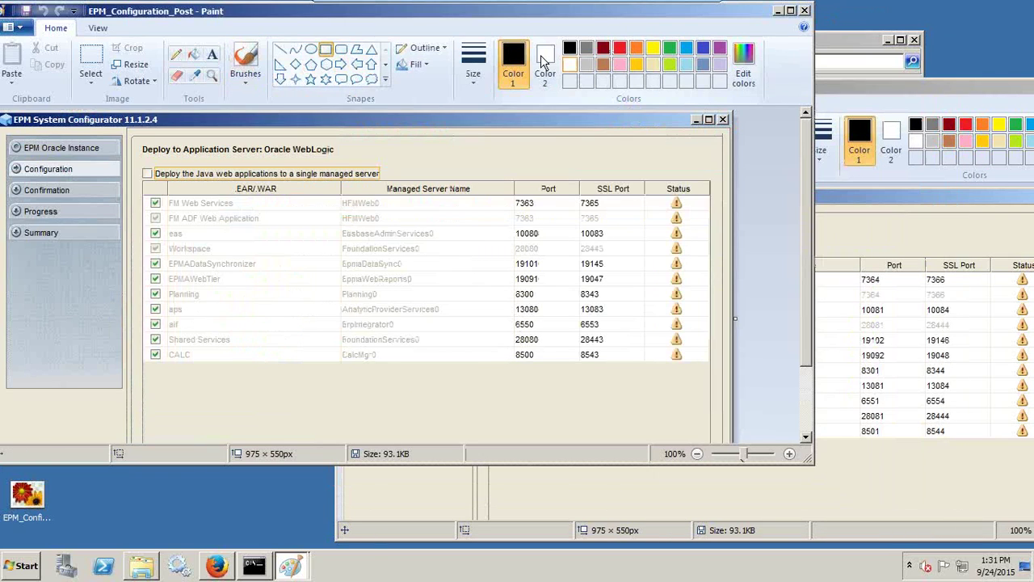
left_click(472, 60)
left_click(508, 136)
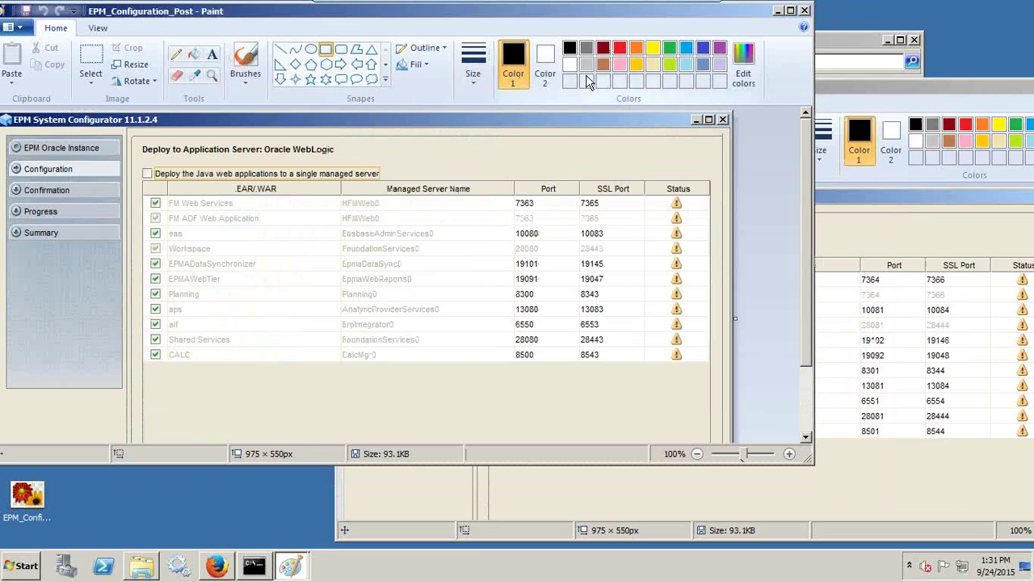
left_click(620, 49)
- Box Shared Services in red on EPM_Configuration_Post and underline it on EPM_Configuration_Post1
mouse_move(144, 332)
left_mouse_down()
mouse_move(146, 341)
mouse_move(267, 350)
mouse_move(633, 353)
left_mouse_up()
left_click_drag(861, 89, 669, 55)
mouse_move(348, 369)
left_mouse_down()
mouse_move(346, 383)
mouse_move(496, 395)
left_mouse_up()
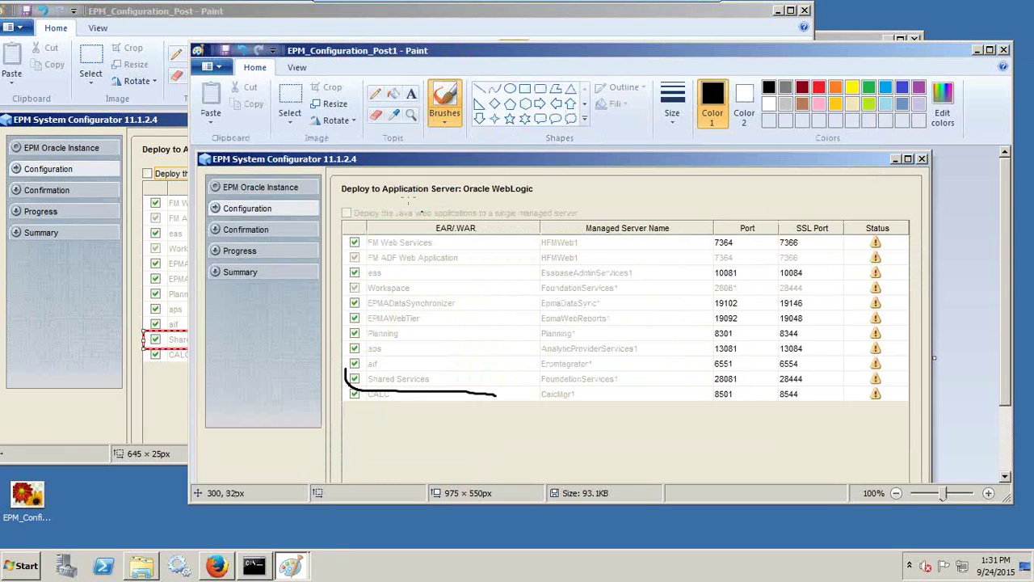
- Replace the Post1 underline with a black box around Shared Services and minimise that screenshot
key("ctrl+z")
left_click(527, 88)
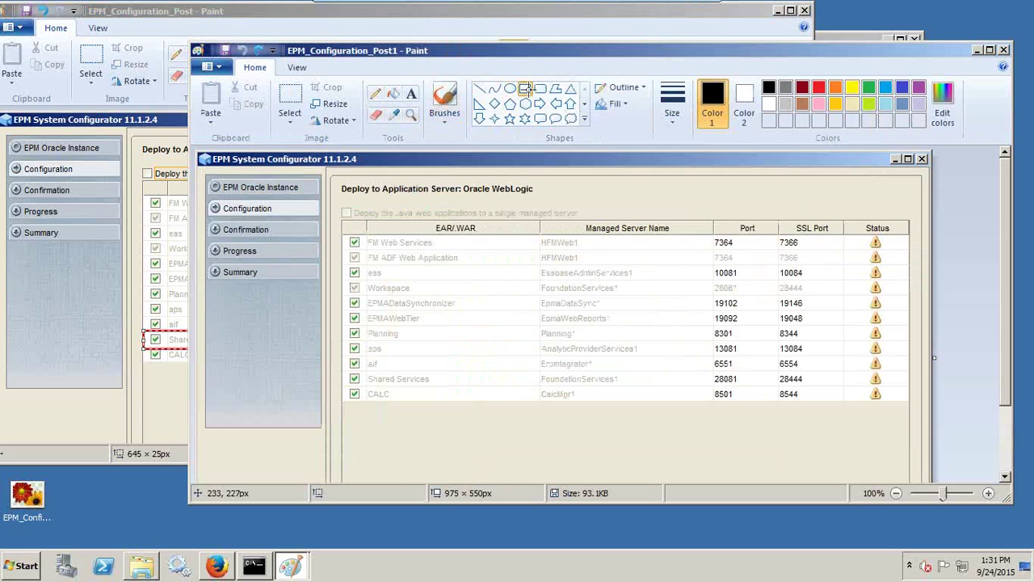
mouse_move(340, 371)
left_mouse_down()
mouse_move(608, 393)
mouse_move(715, 381)
mouse_move(911, 384)
left_mouse_up()
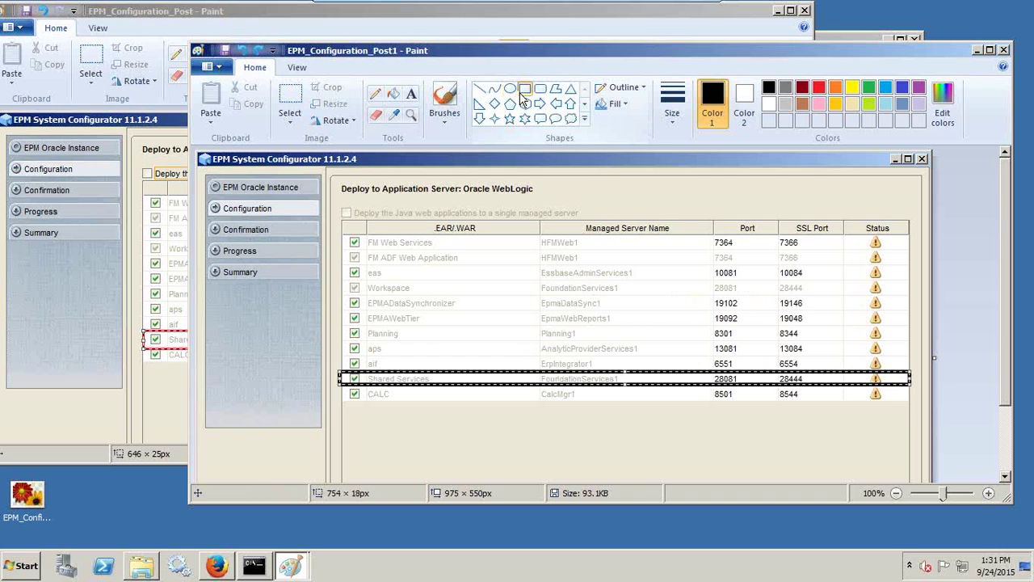
left_click(673, 101)
left_click(675, 170)
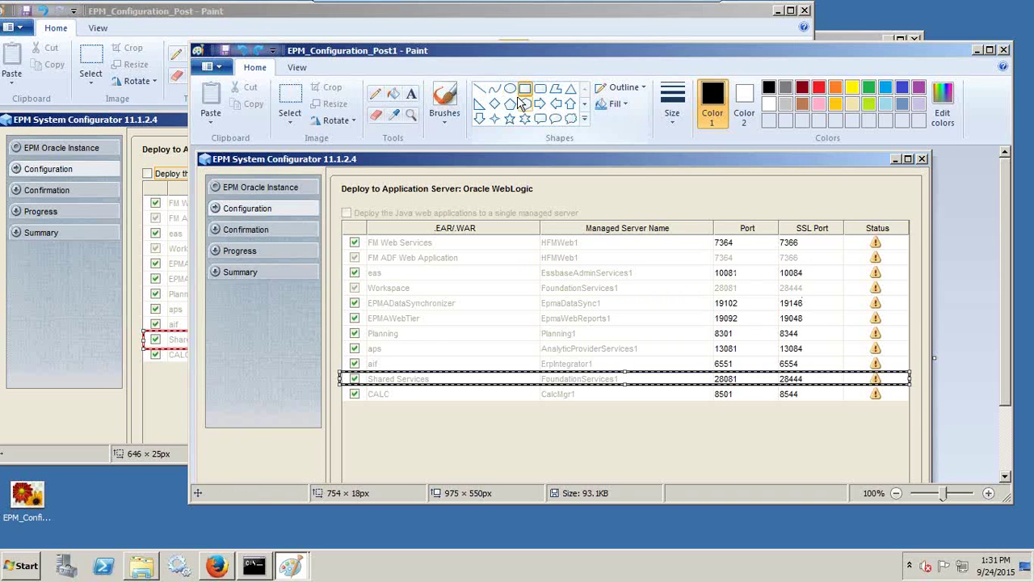
mouse_move(400, 52)
left_mouse_down()
mouse_move(675, 69)
mouse_move(332, 73)
left_mouse_up()
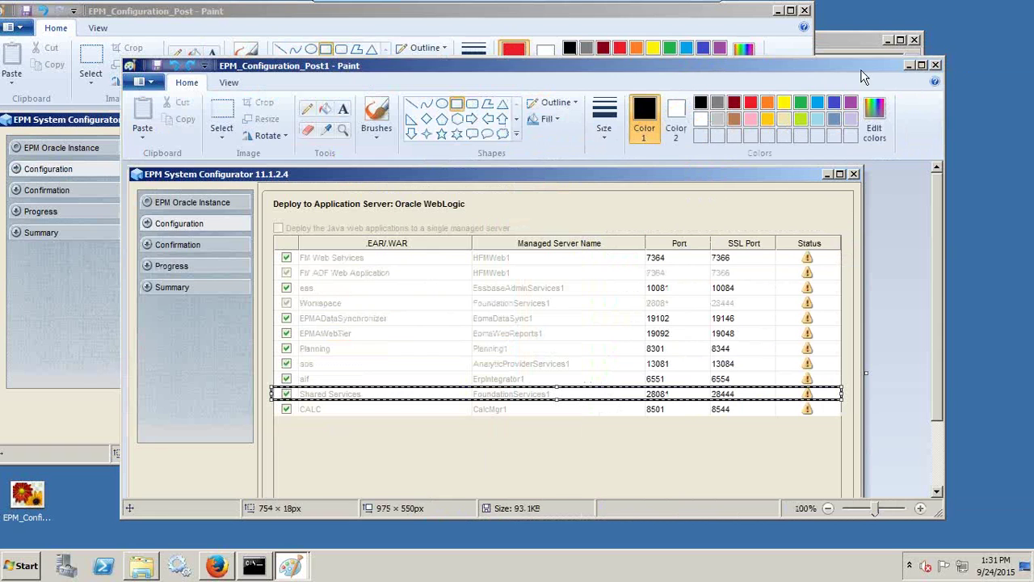
left_click(911, 65)
- Minimise the first screenshot and go up to user_projects, comparing epmsystem1 and epmsystem2
left_click(779, 10)
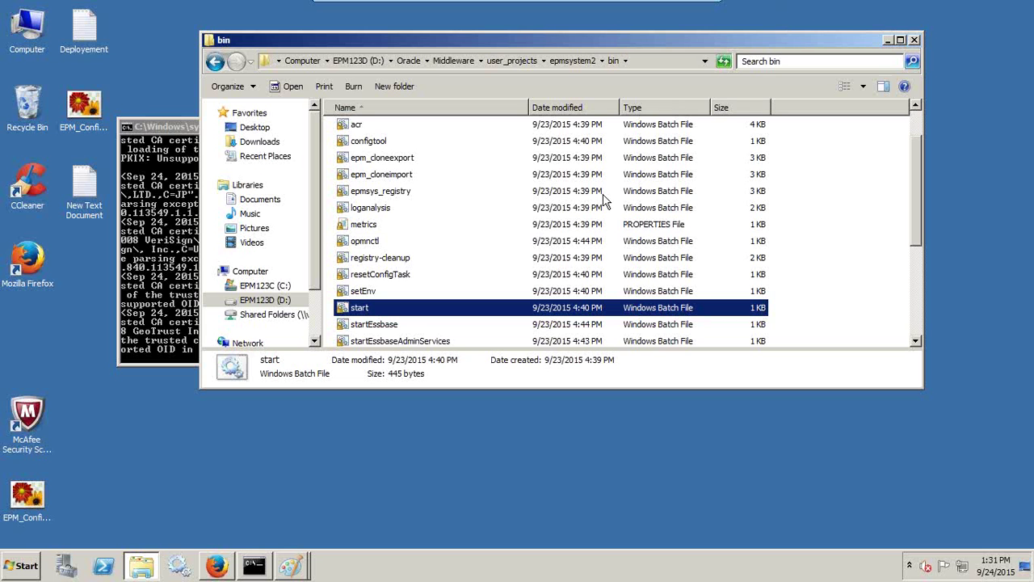
left_click(513, 61)
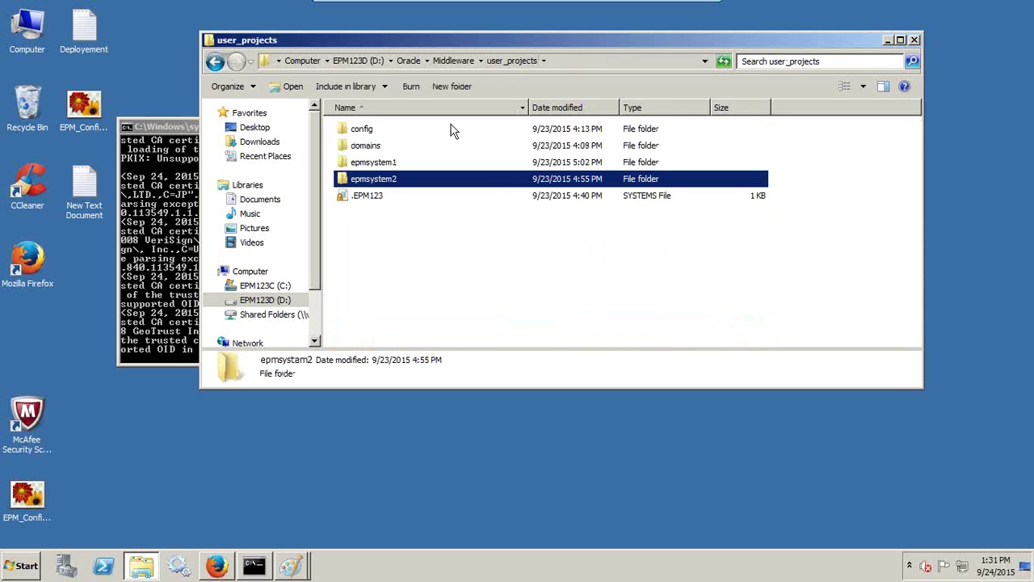
left_click(396, 164)
left_click(394, 180)
left_click(402, 164)
left_click(393, 181)
left_click(395, 162)
left_click(393, 181)
- Open the epmsystem1 bin folder and move its window to the right
double_click(396, 164)
double_click(376, 166)
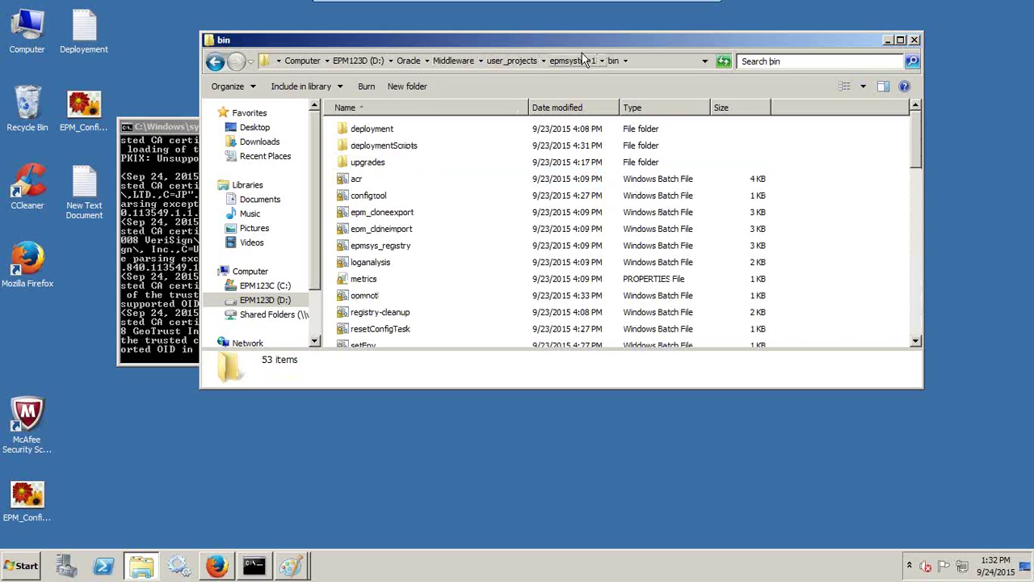
left_click_drag(542, 39, 707, 43)
- In a new Explorer window, browse to D:\Oracle\Middleware\user_projects\epmsystem2\bin
key("super+e")
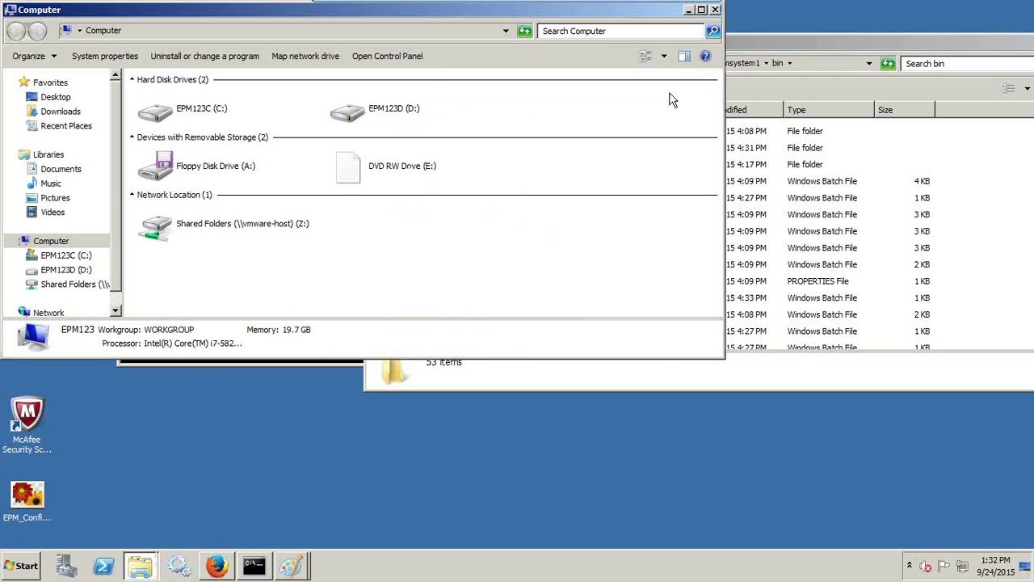
left_click(64, 255)
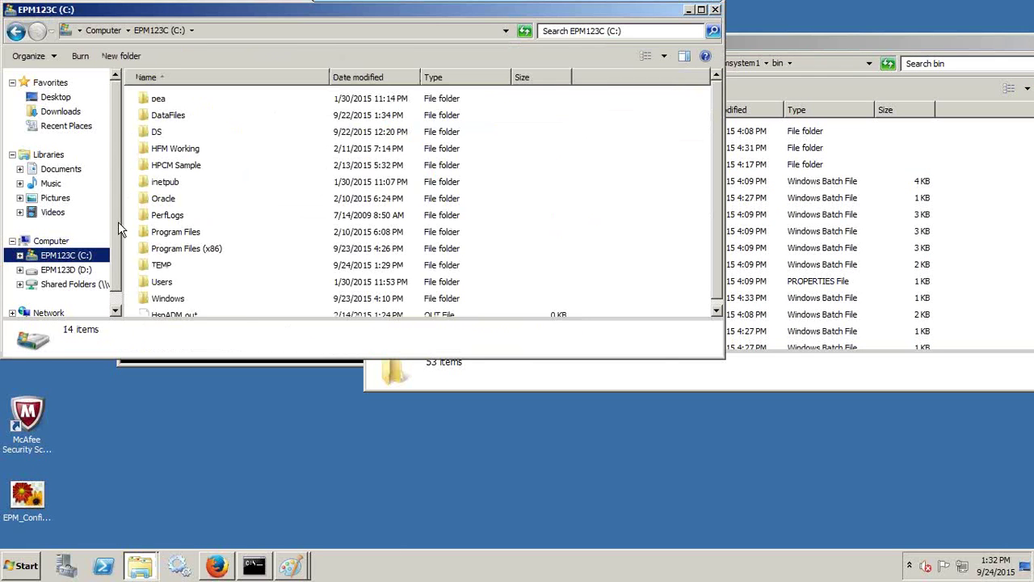
left_click(68, 270)
left_click(189, 114)
double_click(189, 115)
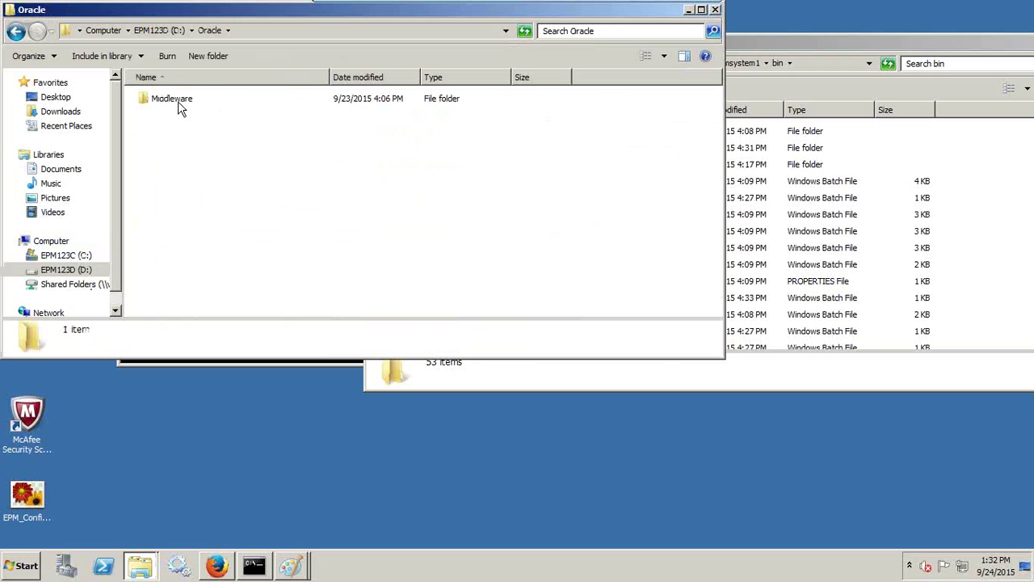
double_click(179, 99)
scroll(185, 242, "down", 2)
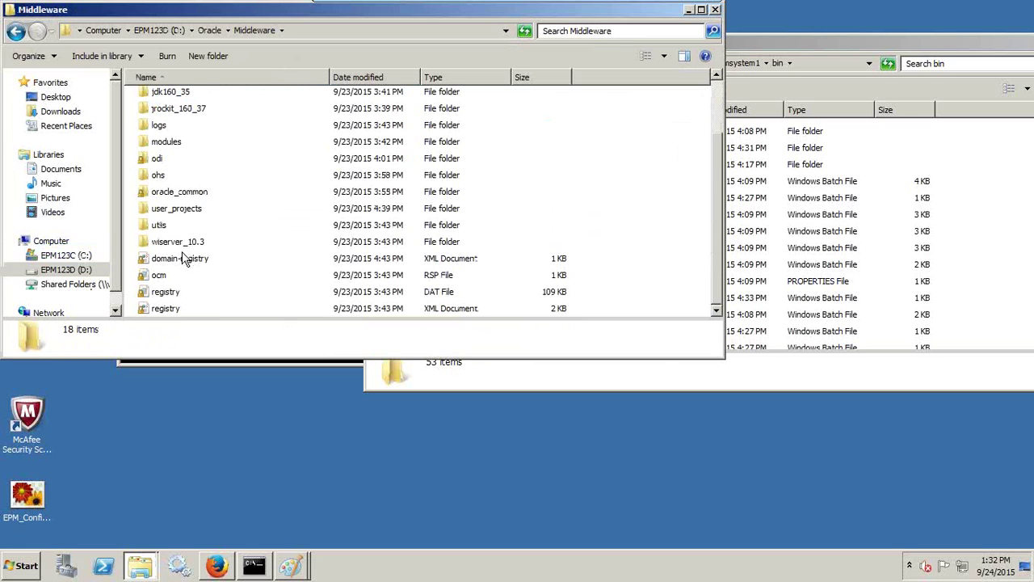
double_click(191, 212)
left_click(185, 153)
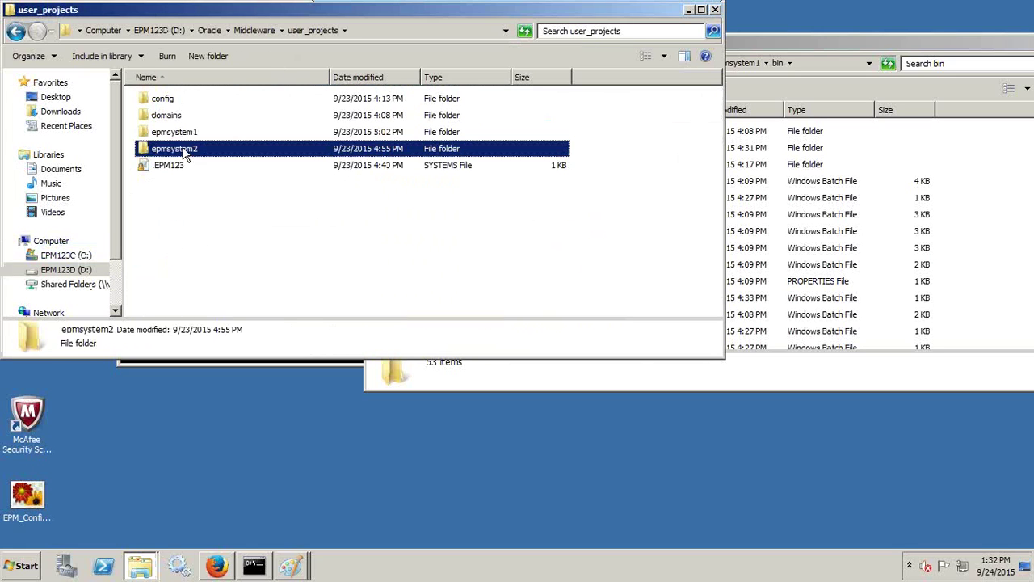
double_click(185, 153)
double_click(164, 119)
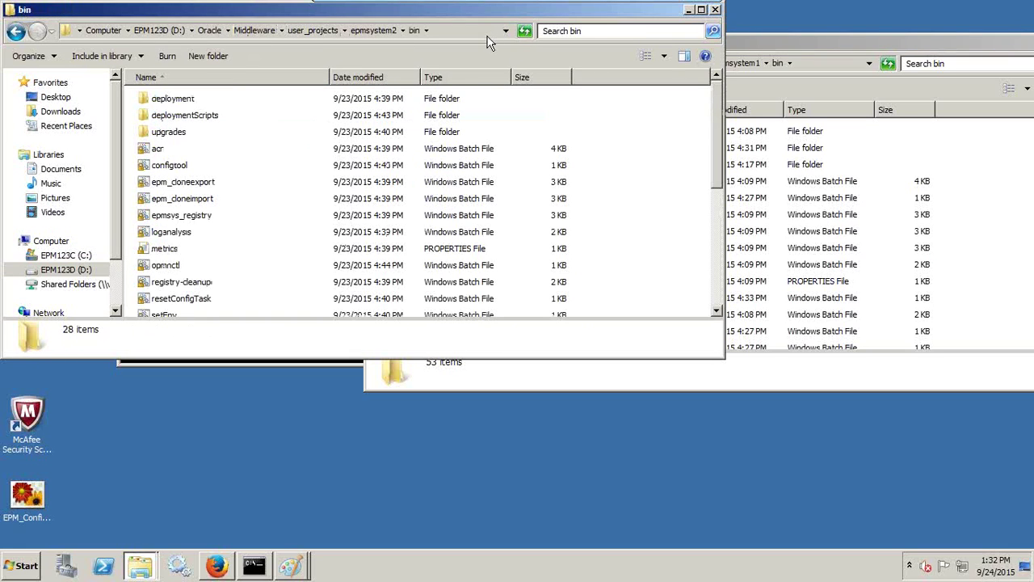
- Select the start batch file in the epmsystem2 and epmsystem1 bin folders, then return to WebLogic
scroll(239, 168, "down", 4)
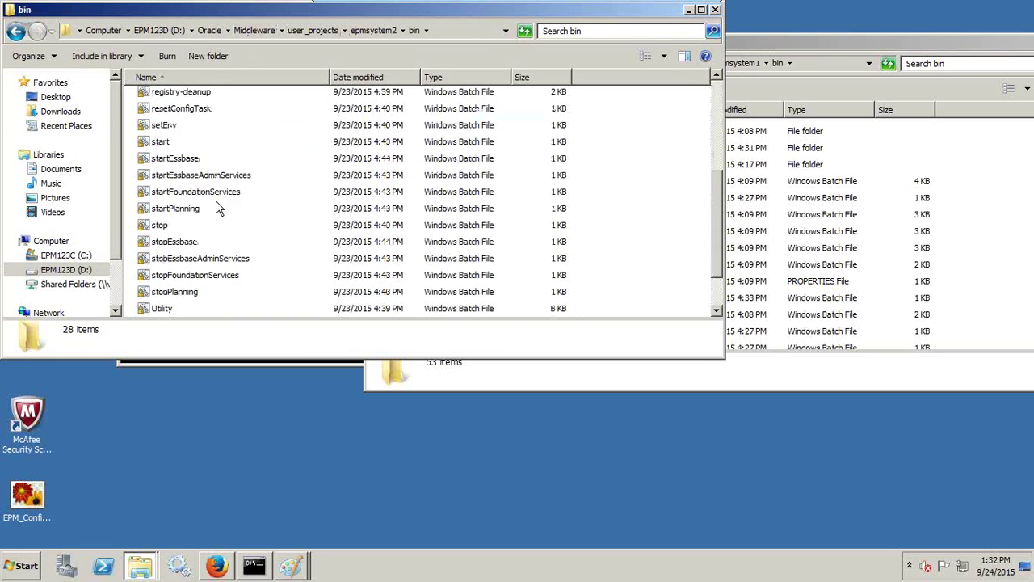
left_click(166, 143)
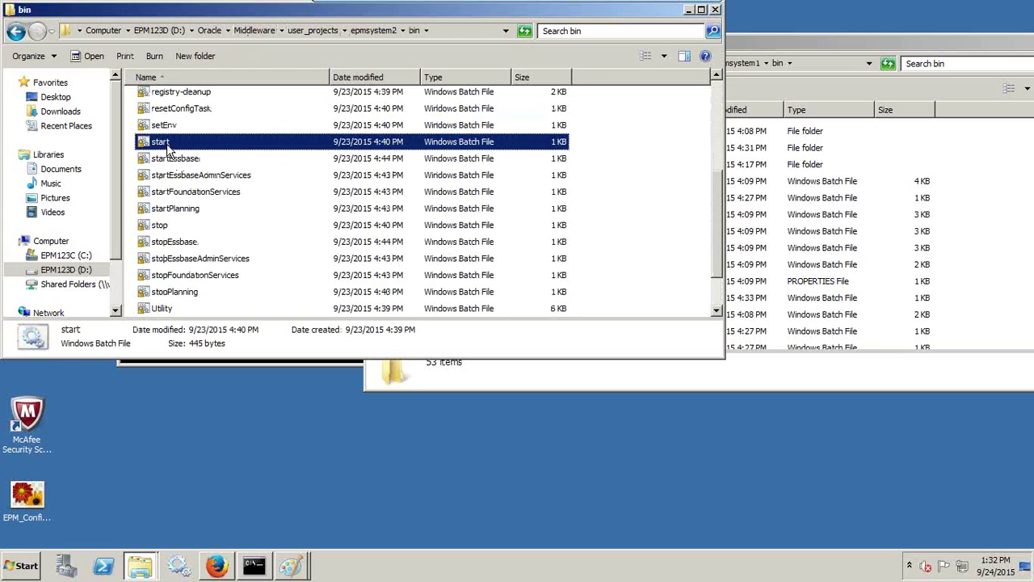
left_click(748, 42)
scroll(543, 276, "down", 2)
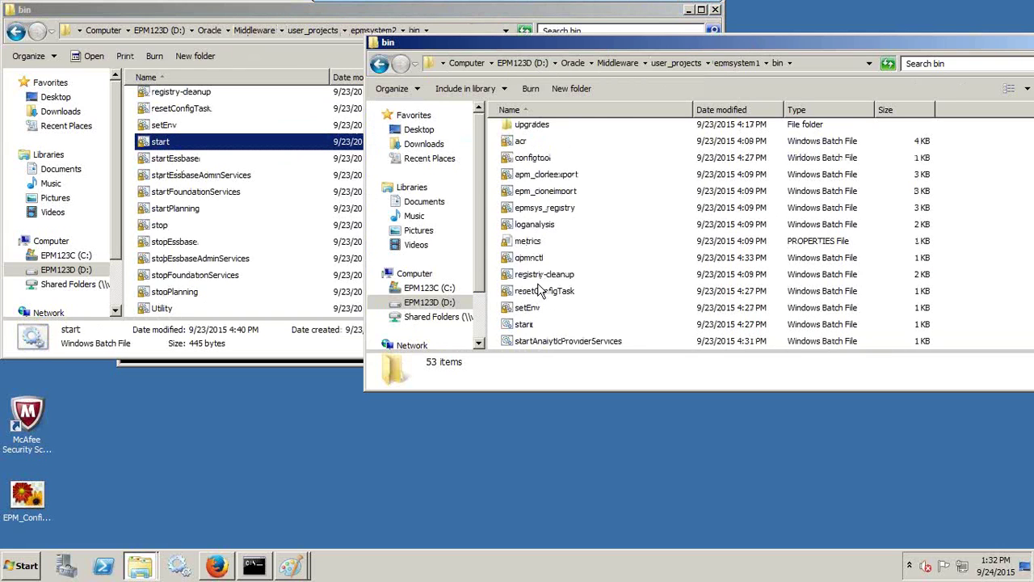
left_click(538, 275)
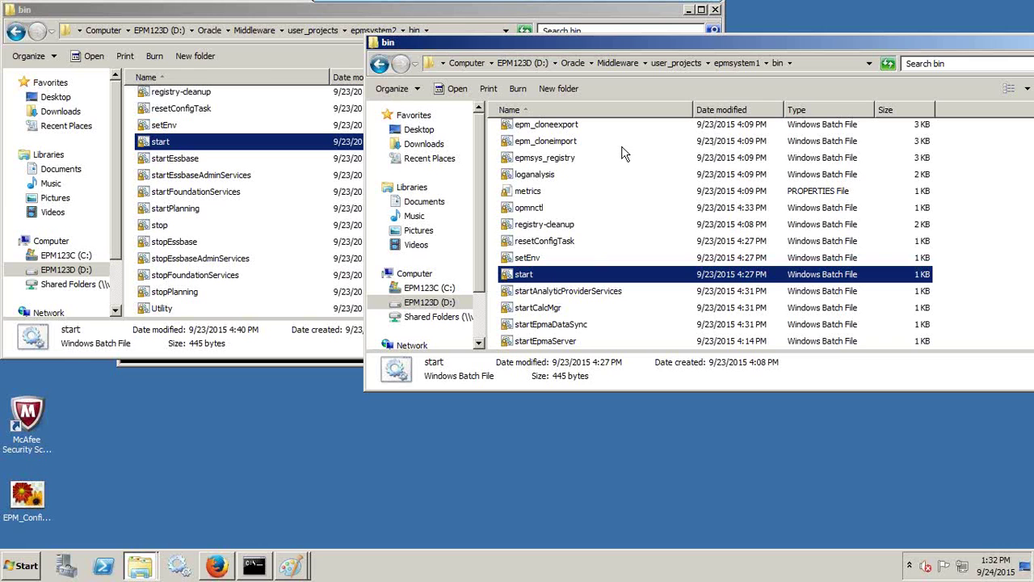
left_click(217, 567)
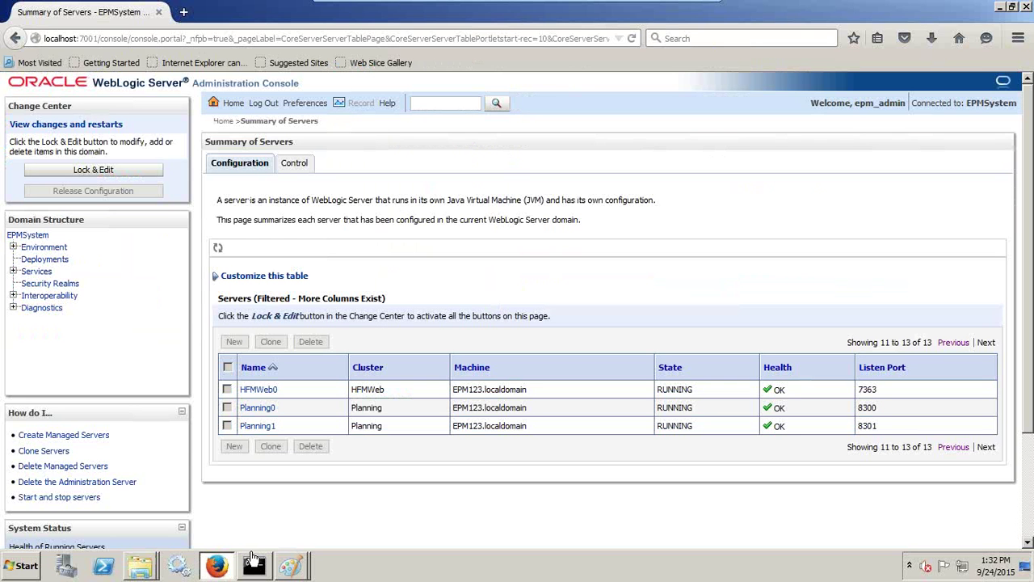
- Page through all 13 servers, confirming EssbaseAdminServices on 10080/10081 and FoundationServices on 28080/28081 run
scroll(833, 404, "down", 2)
scroll(837, 412, "down", 1)
left_click(949, 360)
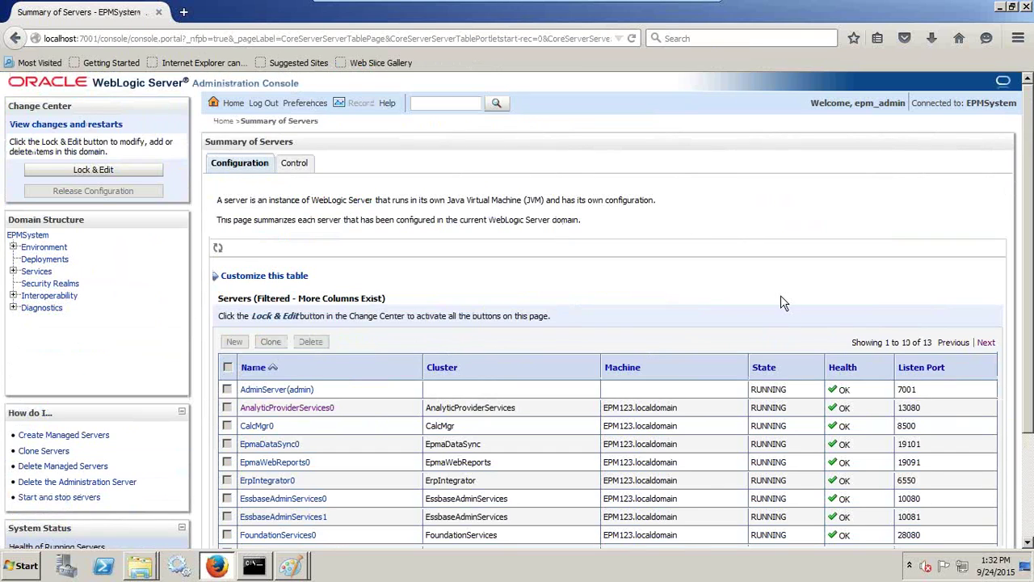
scroll(792, 319, "down", 3)
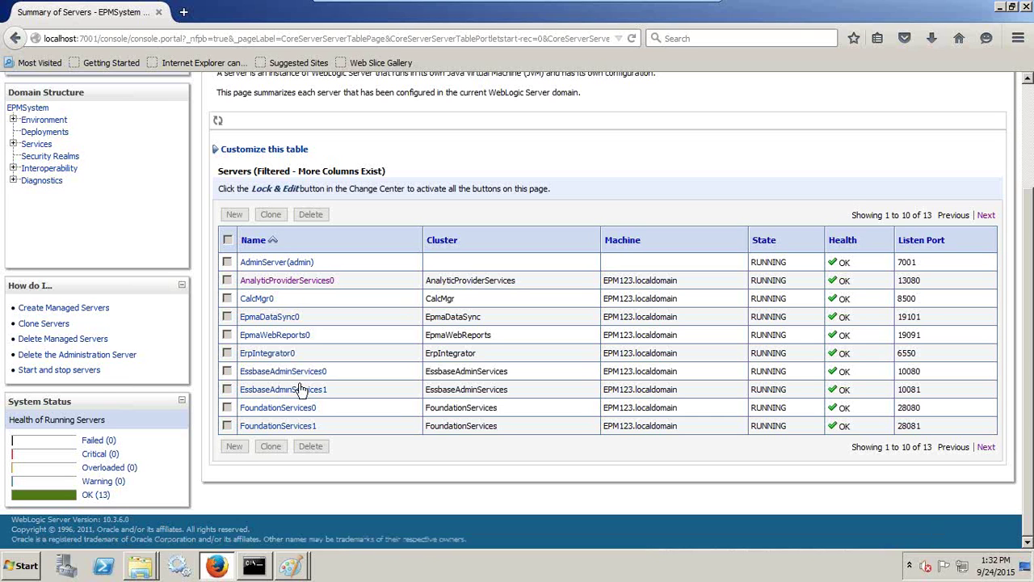
left_click(986, 447)
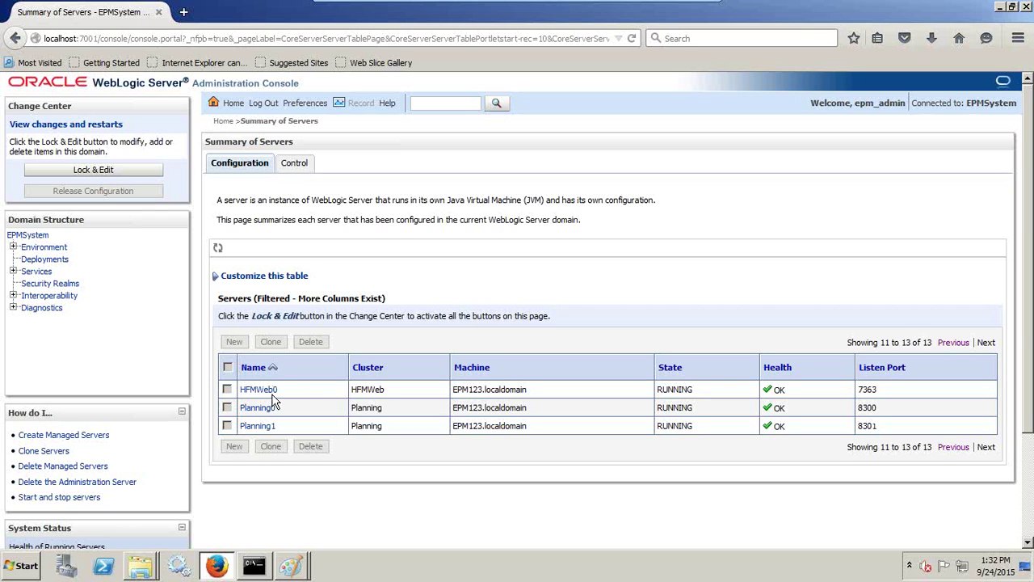
left_click(957, 446)
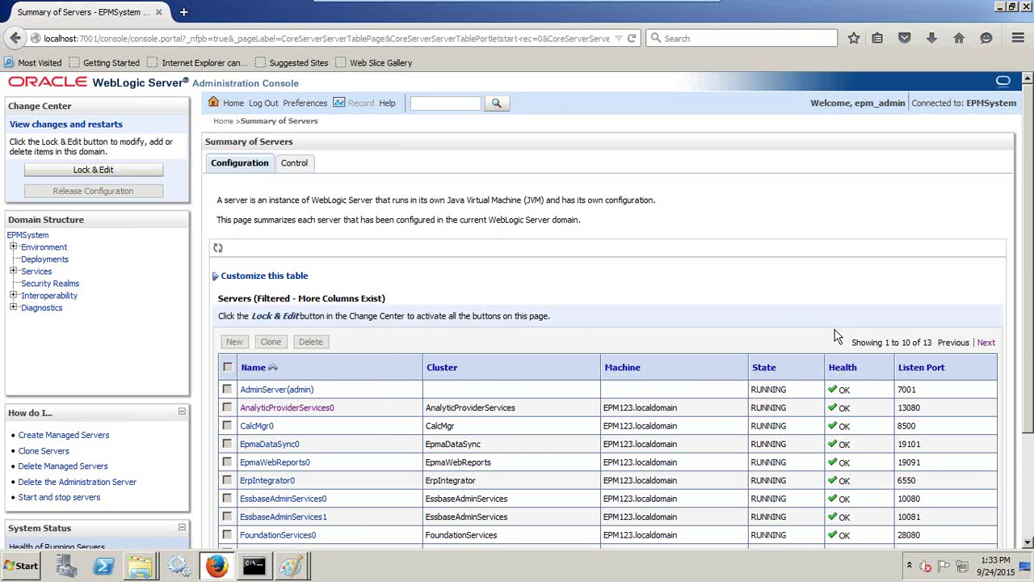
scroll(917, 375, "down", 3)
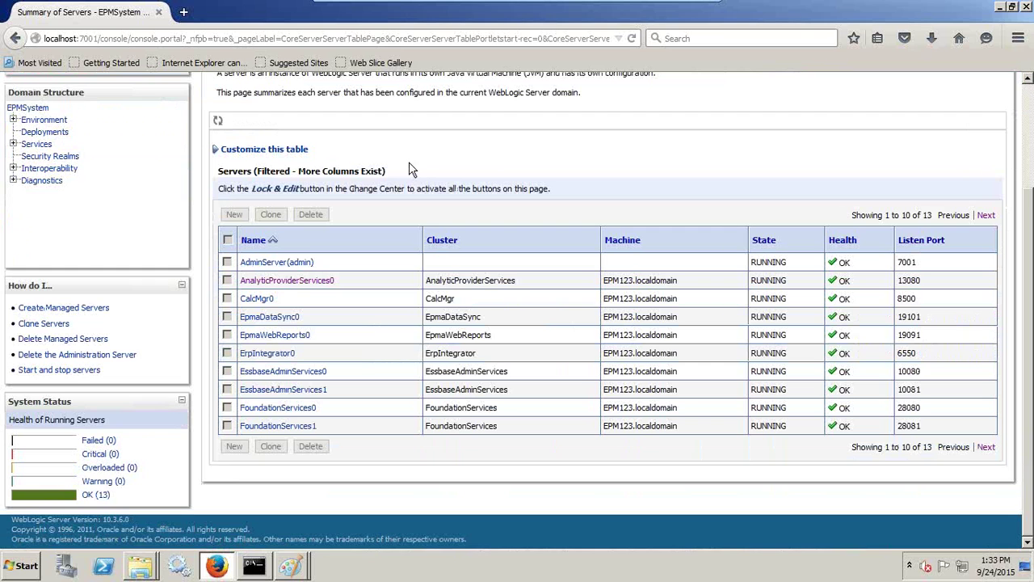
scroll(758, 303, "up", 3)
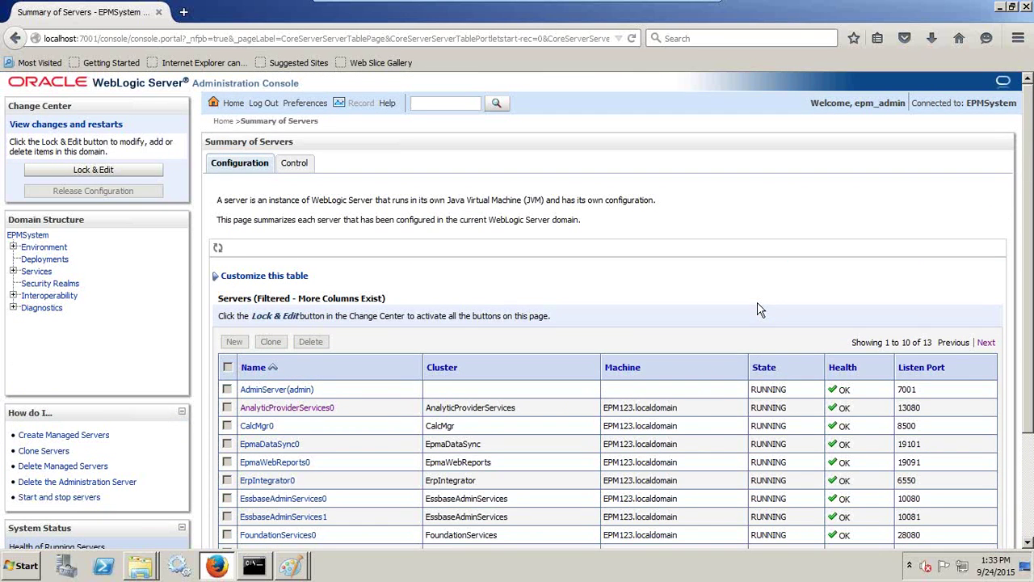
- Open two new tabs and load the localhost:28080/workspace address in each
left_click(183, 11)
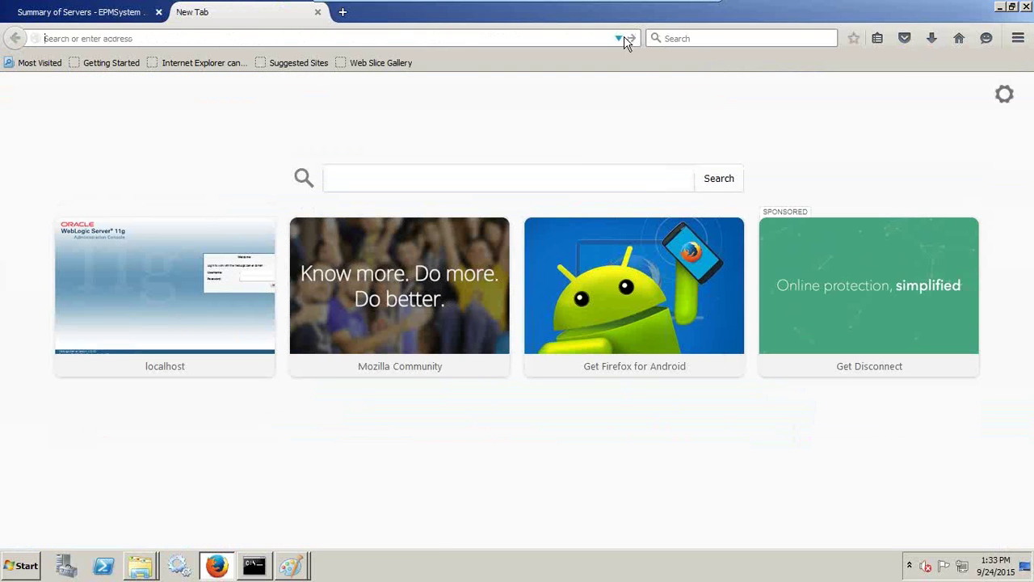
left_click(621, 38)
left_click(176, 96)
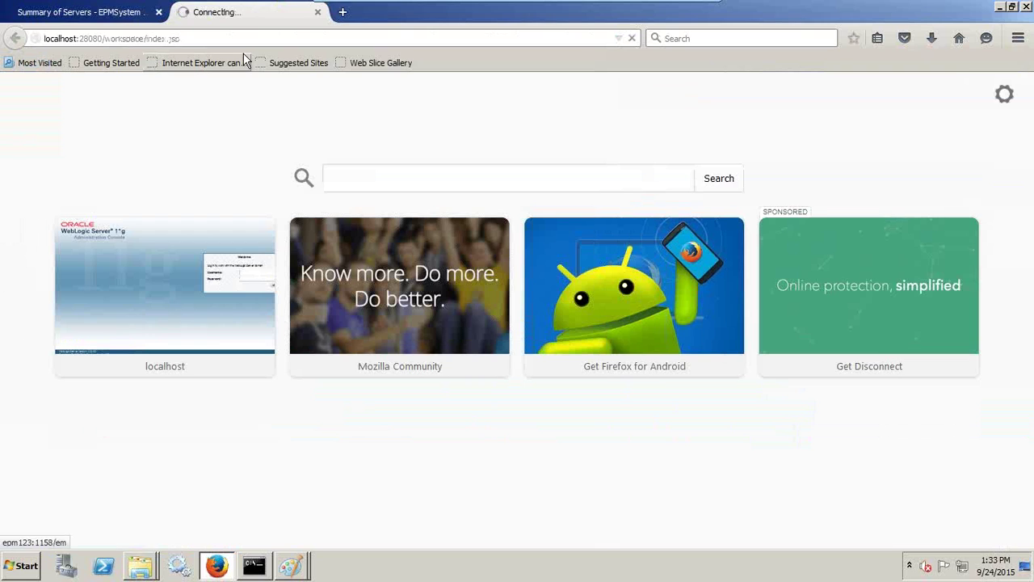
left_click(343, 11)
left_click(266, 14)
left_click(388, 13)
left_click(618, 38)
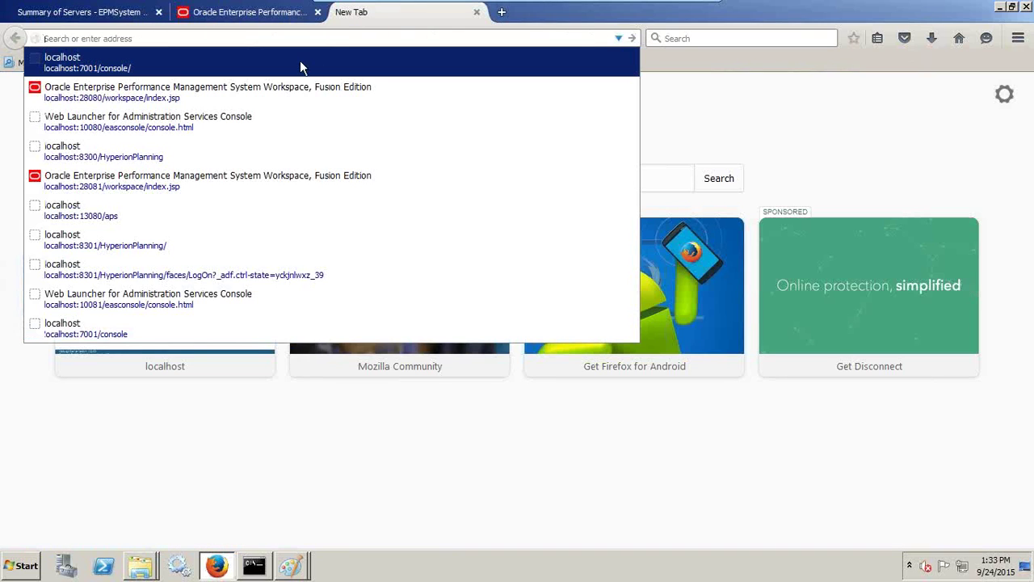
left_click(247, 96)
- Change the second tab's Workspace port from 28080 to 28081 and load it
left_click(103, 38)
left_click(100, 38)
key("Delete")
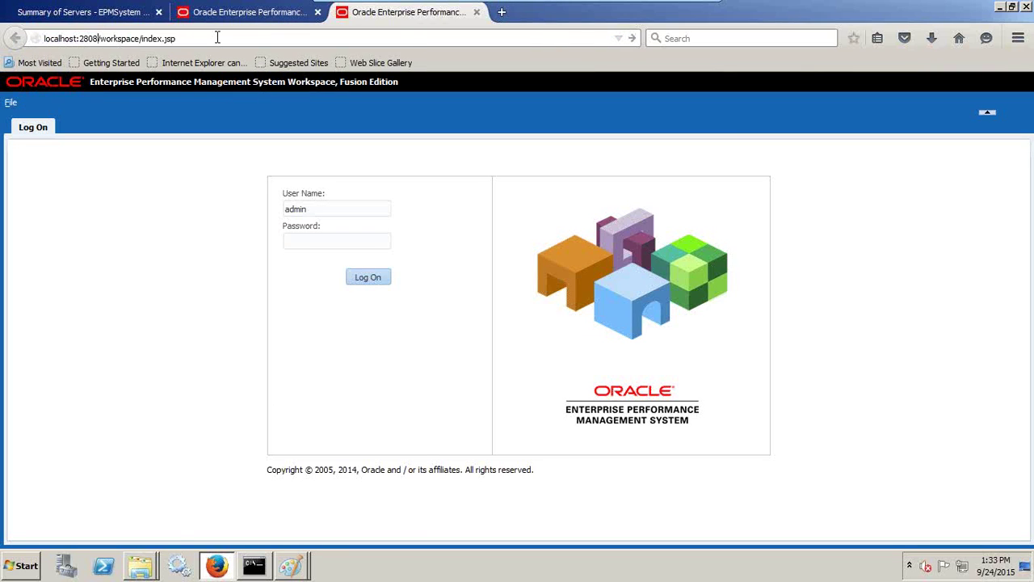
type("1")
key("Return")
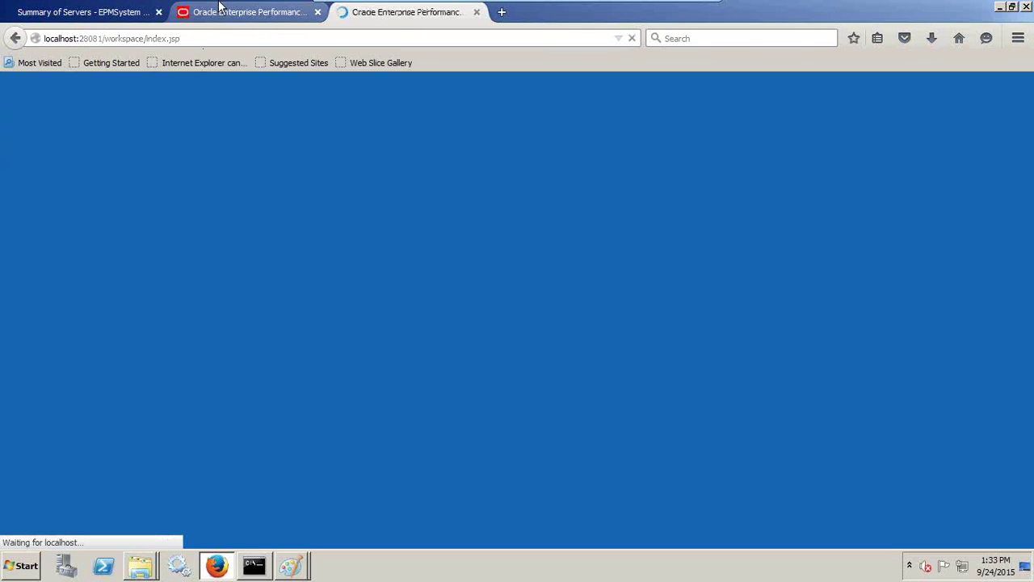
- Log on to the 28080 and 28081 Workspaces, check both sessions, and open a blank tab
left_click(220, 8)
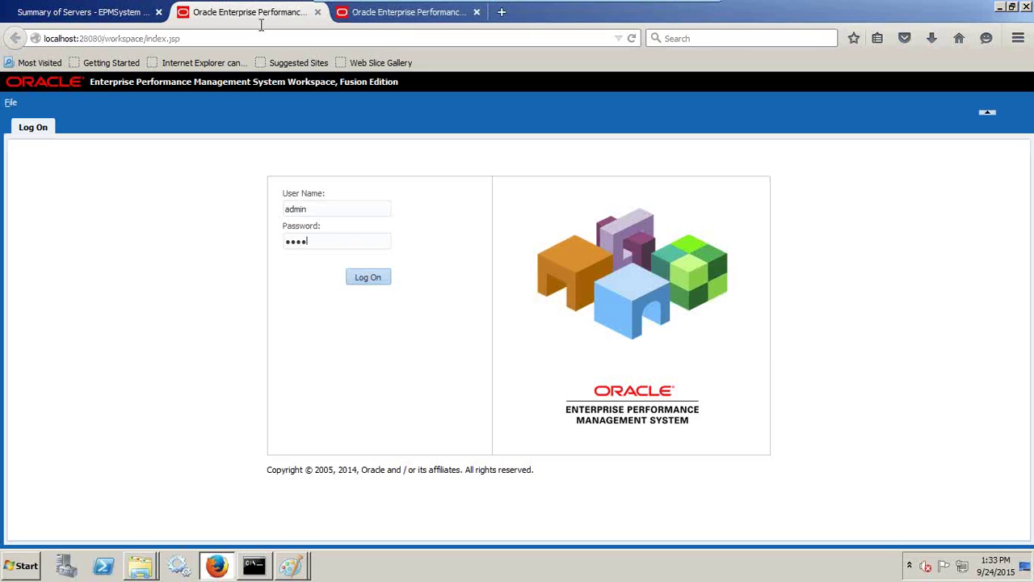
type("1")
key("Return")
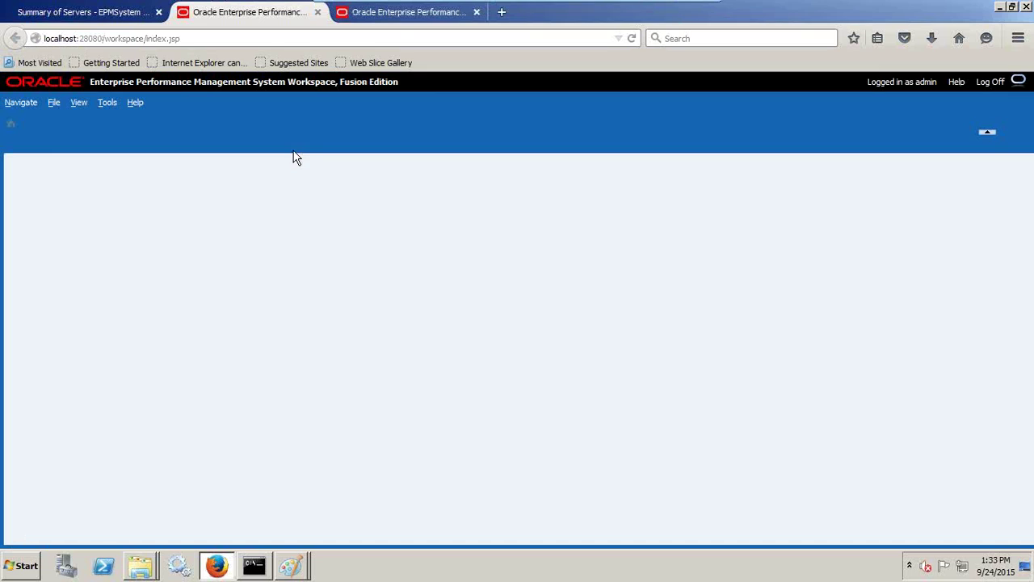
left_click(380, 12)
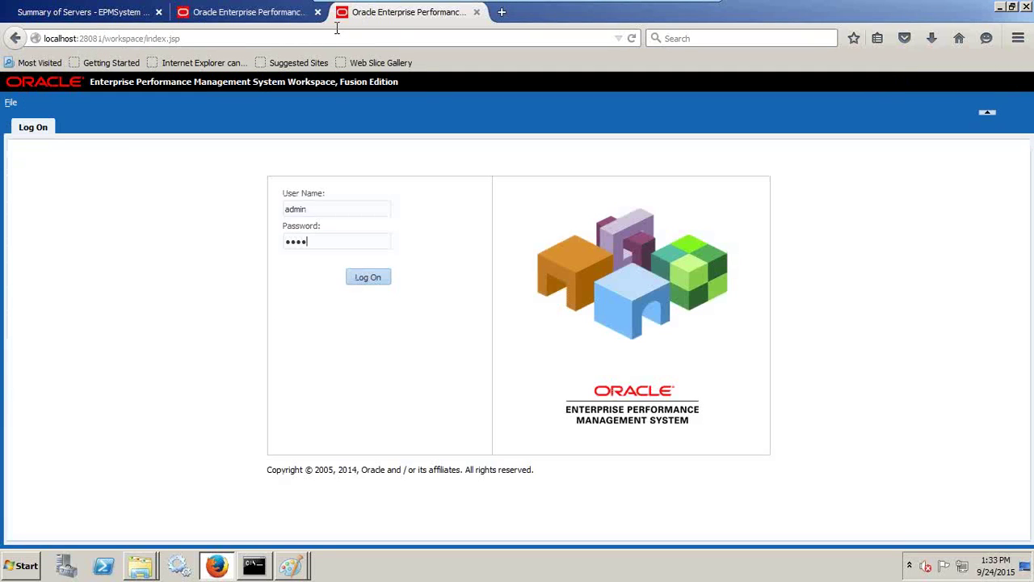
key("Return")
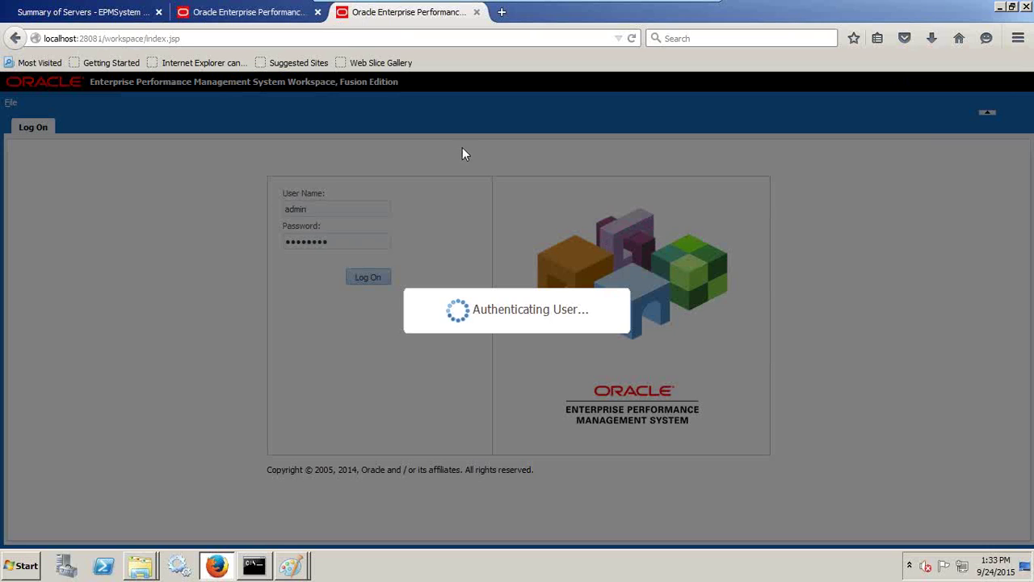
left_click(323, 13)
left_click(392, 12)
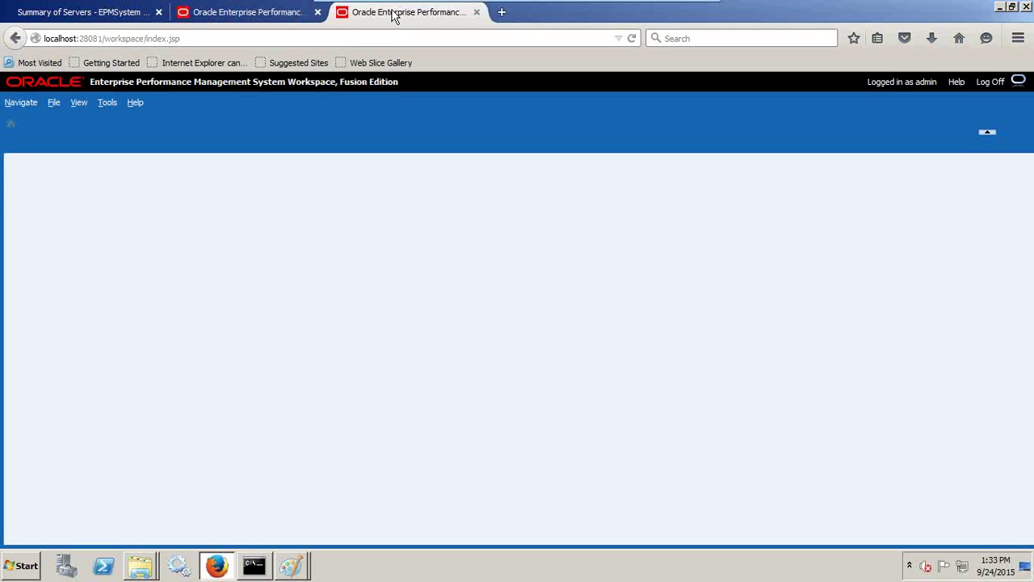
left_click(502, 13)
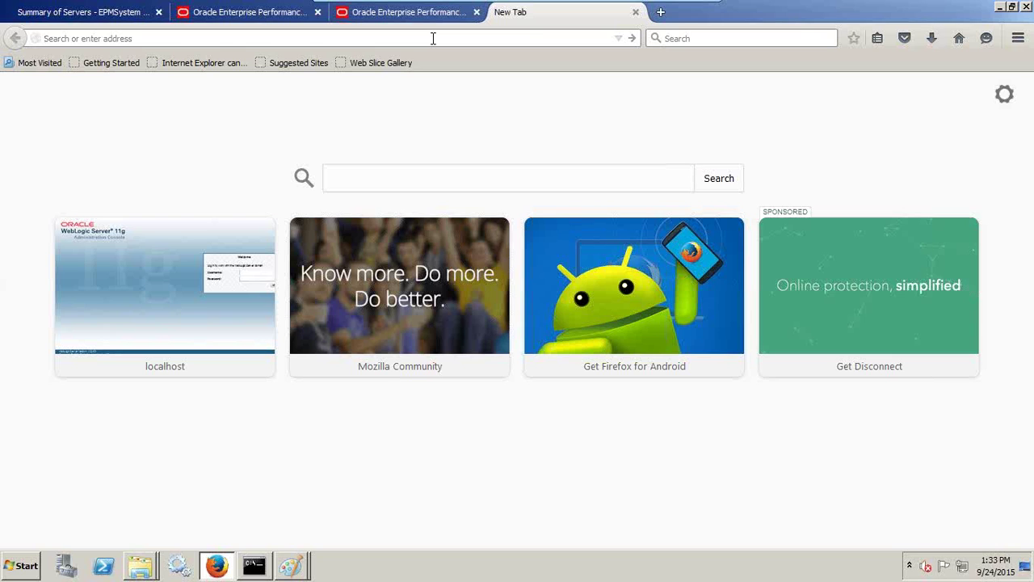
- Load the port 10080 EAS Web Launcher and launch its Administration Services console
type("http")
key("Down")
key("Return")
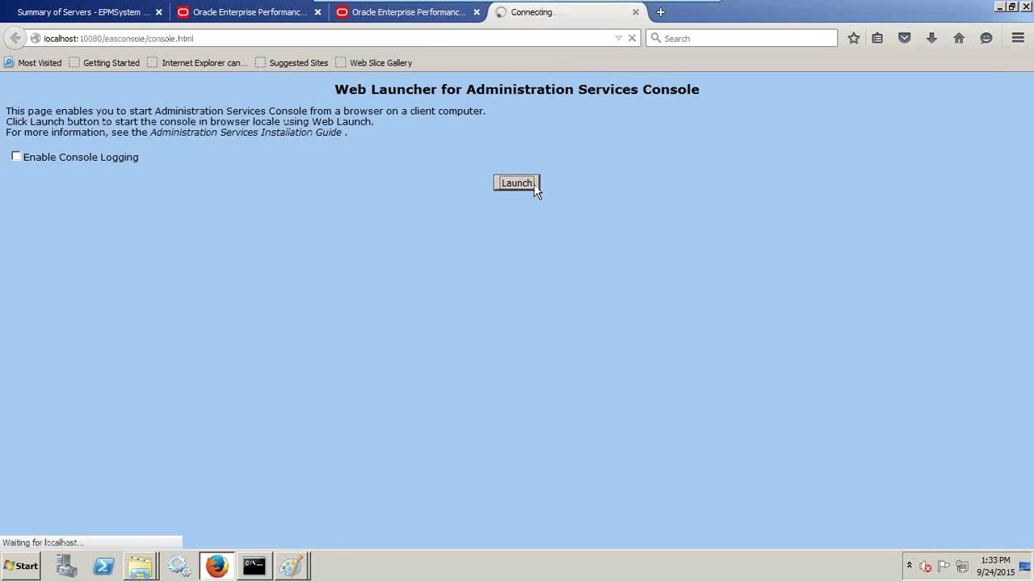
left_click(535, 186)
left_click(566, 352)
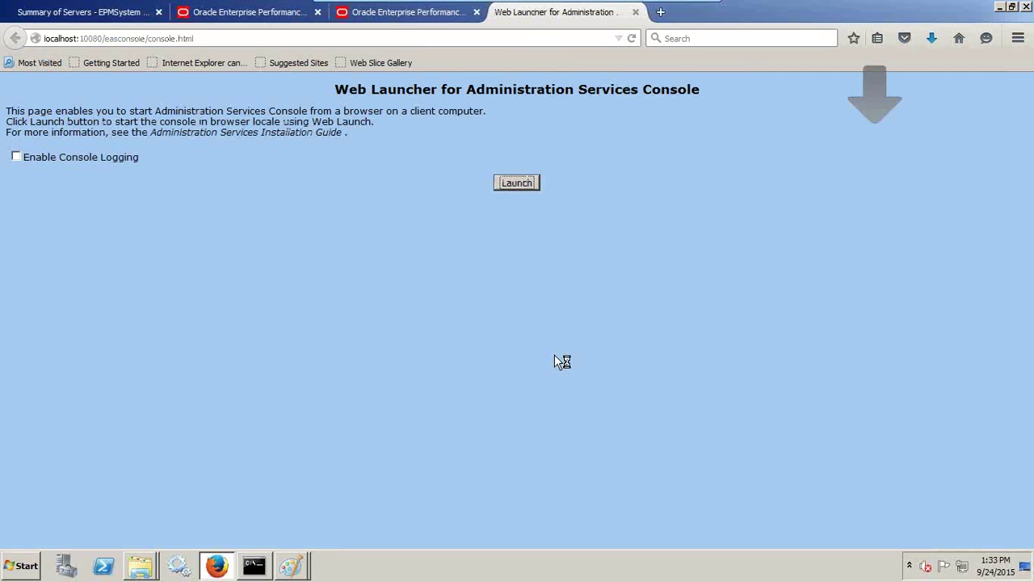
- Open the launcher address in a new tab with port 10081, then bring the first console's login forward
left_click(230, 37)
key("ctrl+c")
left_click(661, 12)
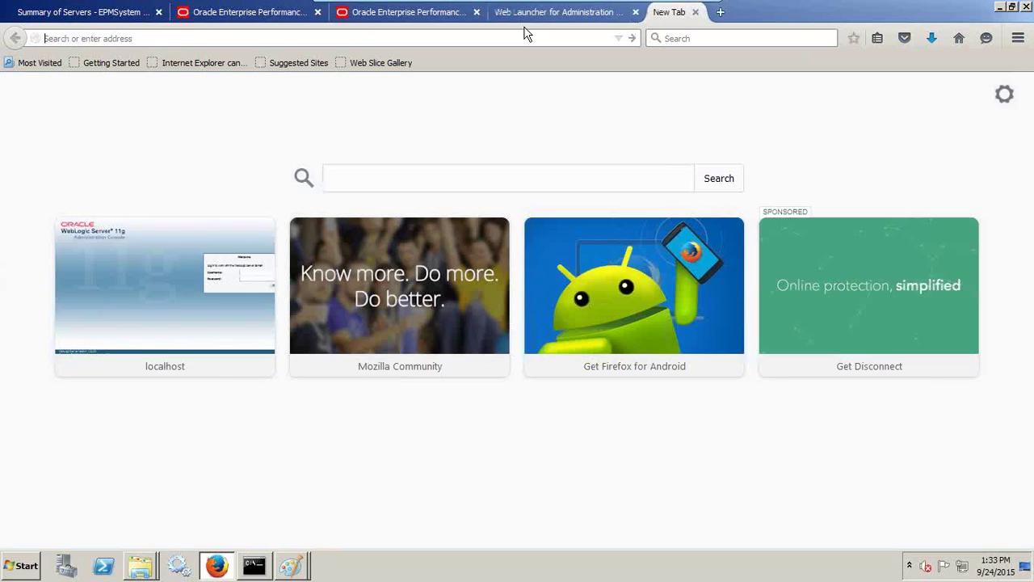
key("ctrl+v")
key("Return")
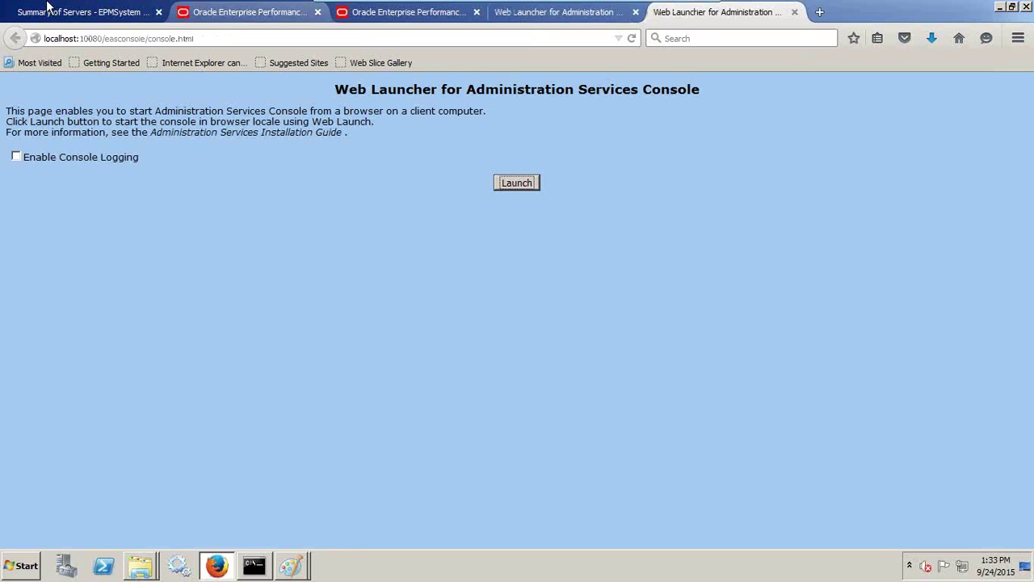
left_click(105, 39)
left_click(102, 39)
key("BackSpace")
type("1")
key("Return")
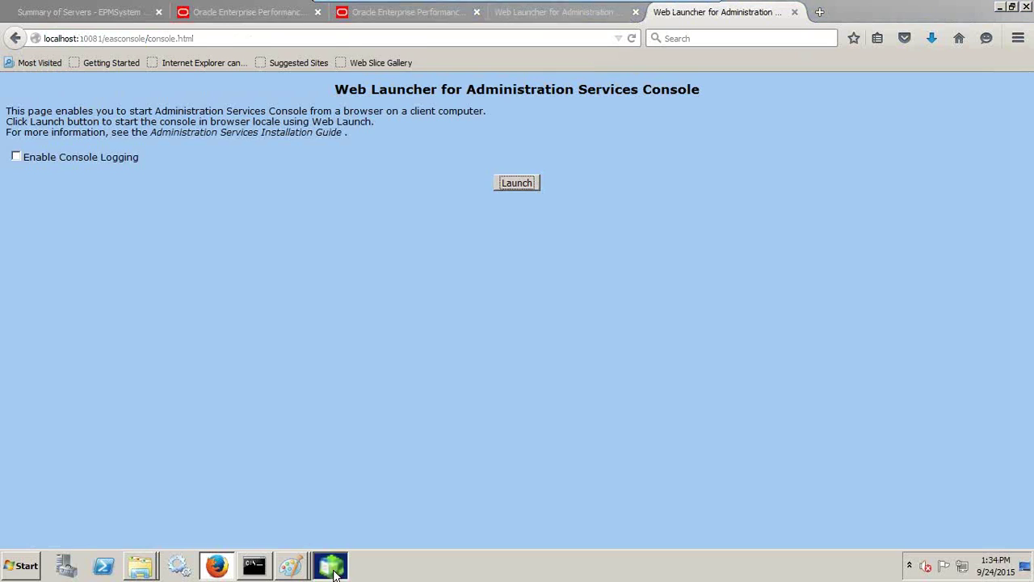
left_click(332, 565)
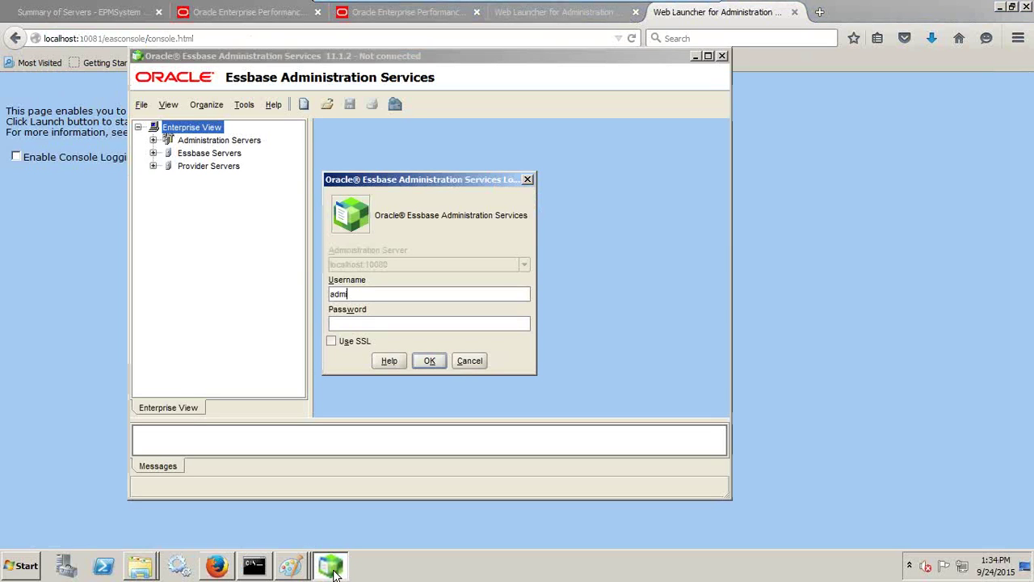
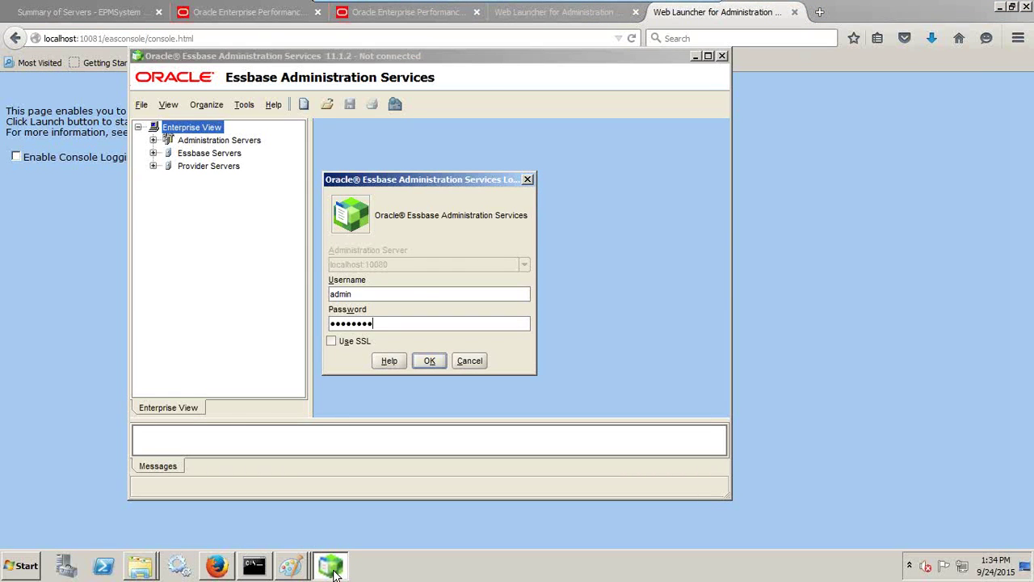
- Sign in to the first EAS console as admin on localhost:10080
key("Return")
left_click_drag(622, 62, 527, 56)
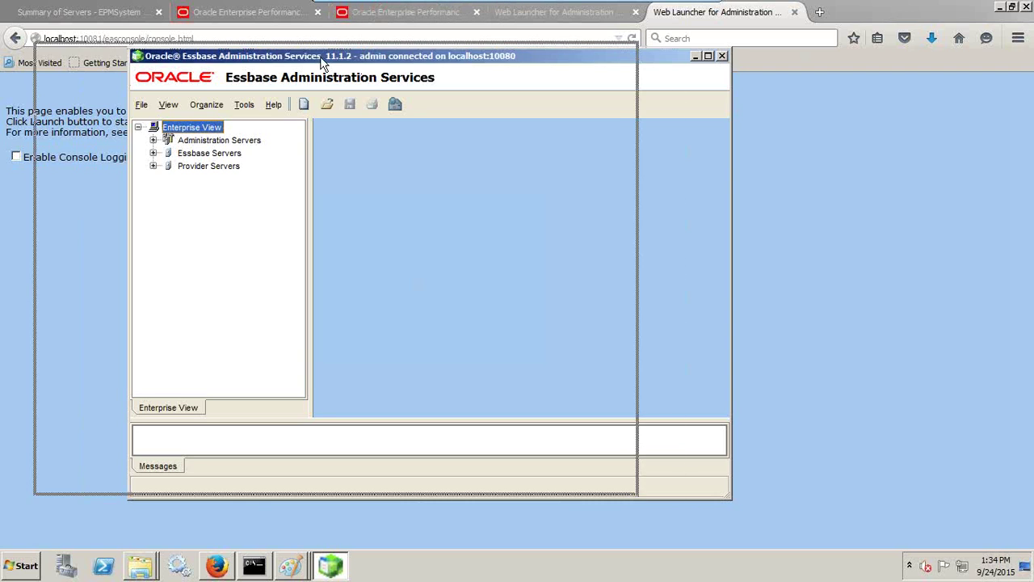
left_click(750, 12)
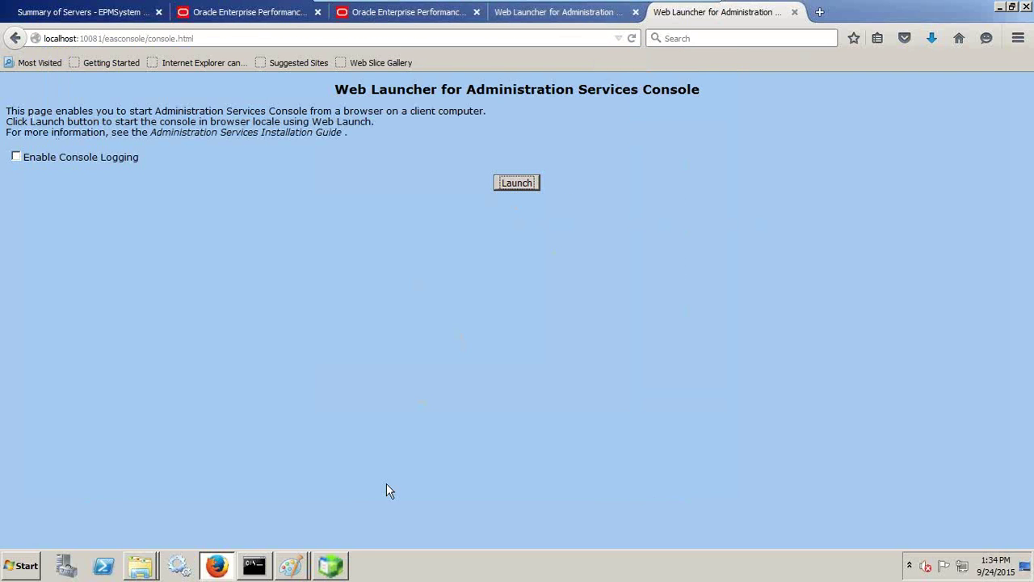
- Launch a second console from the localhost:10081 Web Launcher, opening easconsole.jnlp with Java Web Start
left_click(332, 564)
left_click(817, 349)
left_click(517, 184)
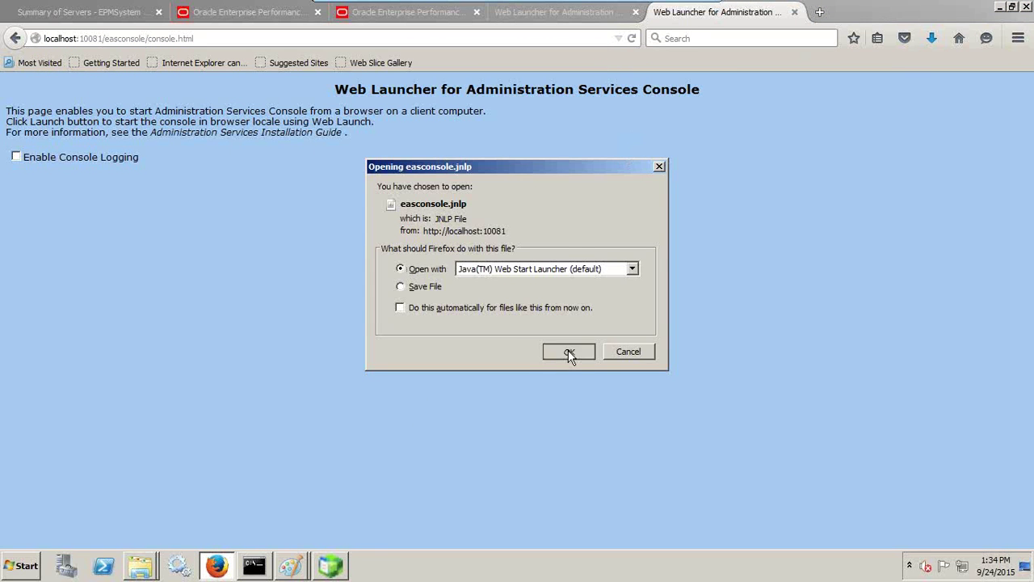
left_click(568, 351)
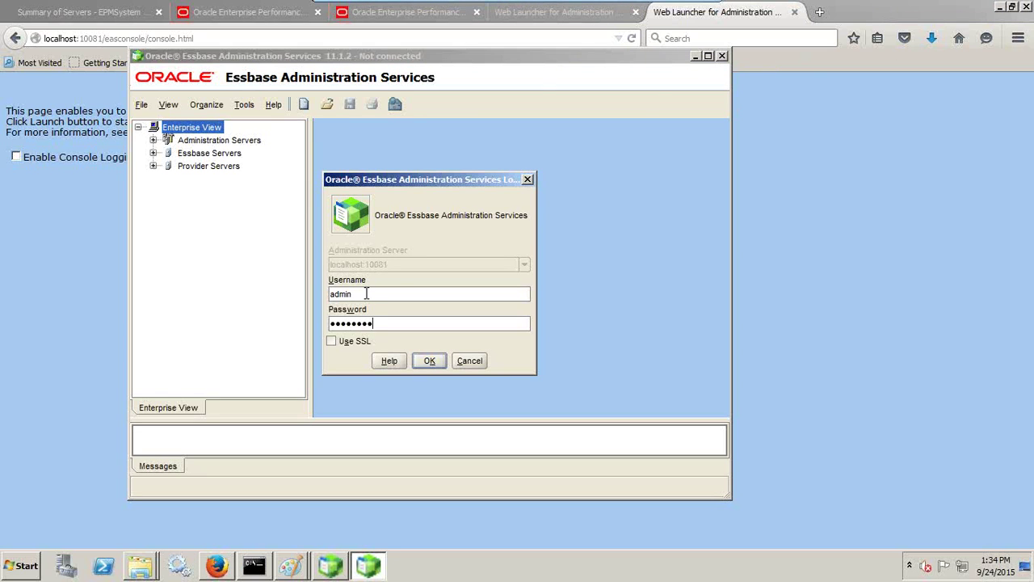
- Log in to the localhost:10081 console and list Essbase servers EPM123.localdomain:1423 and 1424
key("Return")
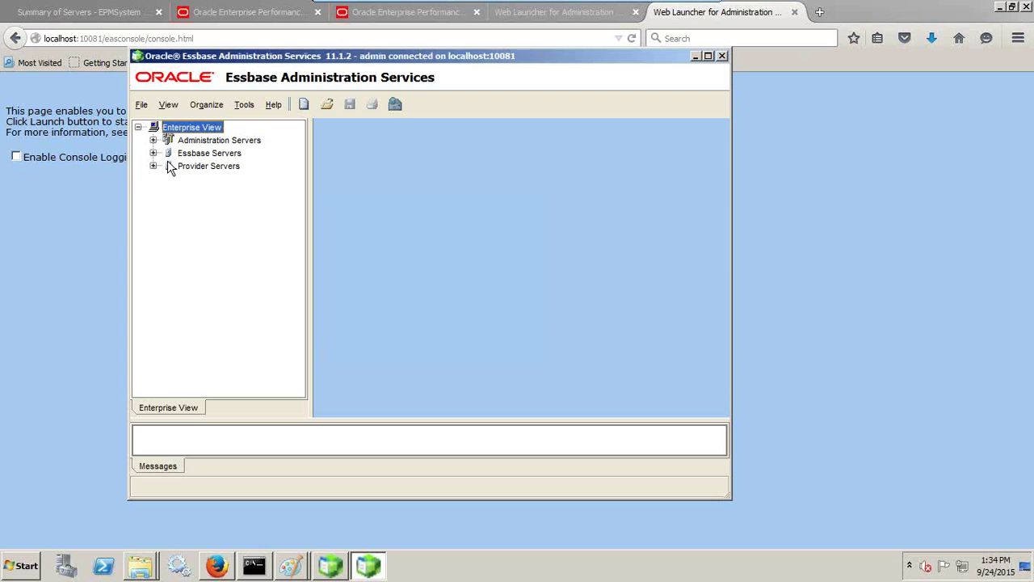
left_click(153, 153)
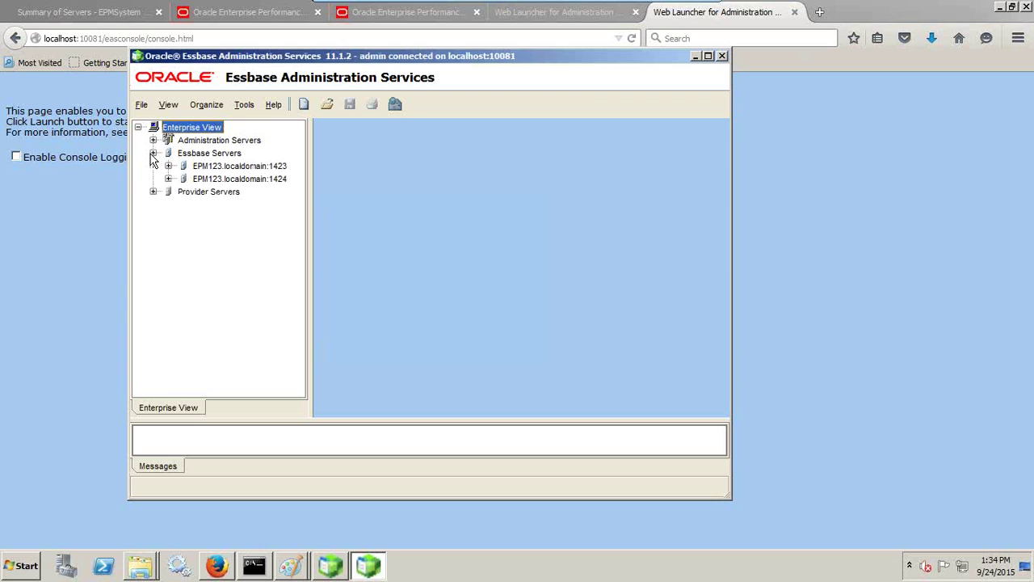
left_click(269, 167)
left_click(263, 178)
left_click(265, 167)
left_click(265, 179)
left_click(265, 166)
left_click(268, 179)
left_click(265, 166)
left_click(267, 179)
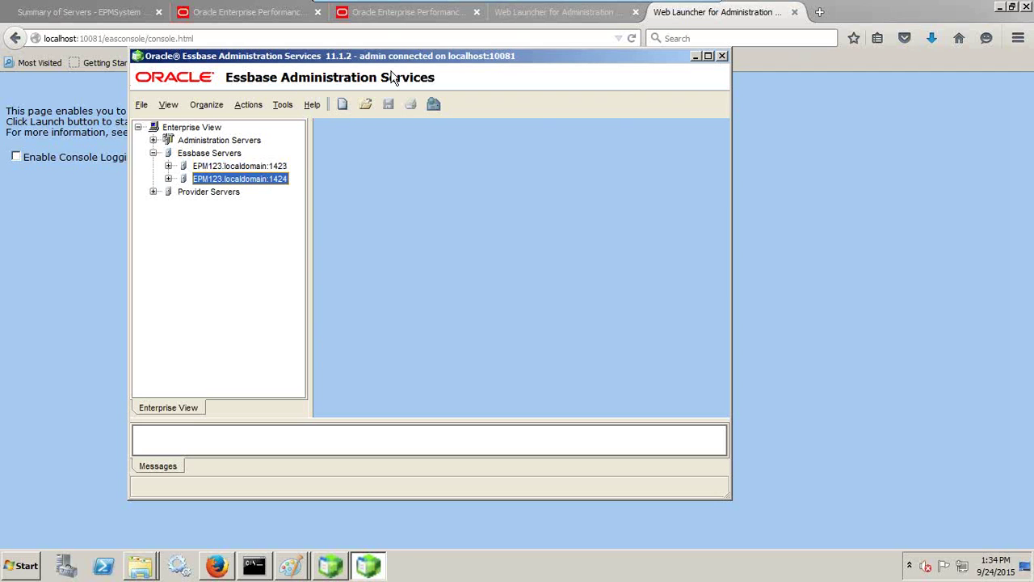
- Expand Administration Servers to show localhost:10081, then bring up the group's actions menu
left_click_drag(658, 64, 781, 65)
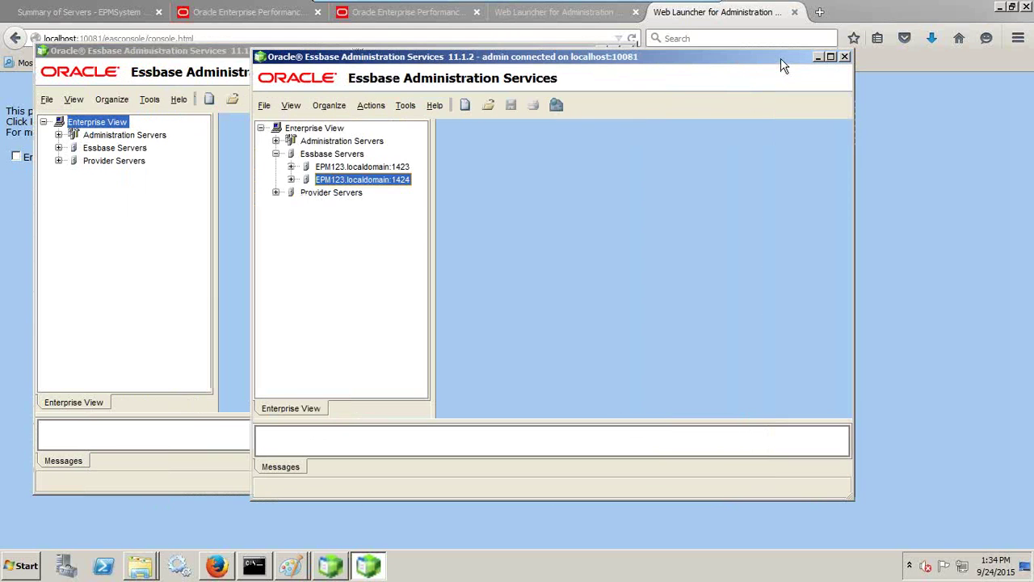
left_click(275, 140)
left_click(291, 153)
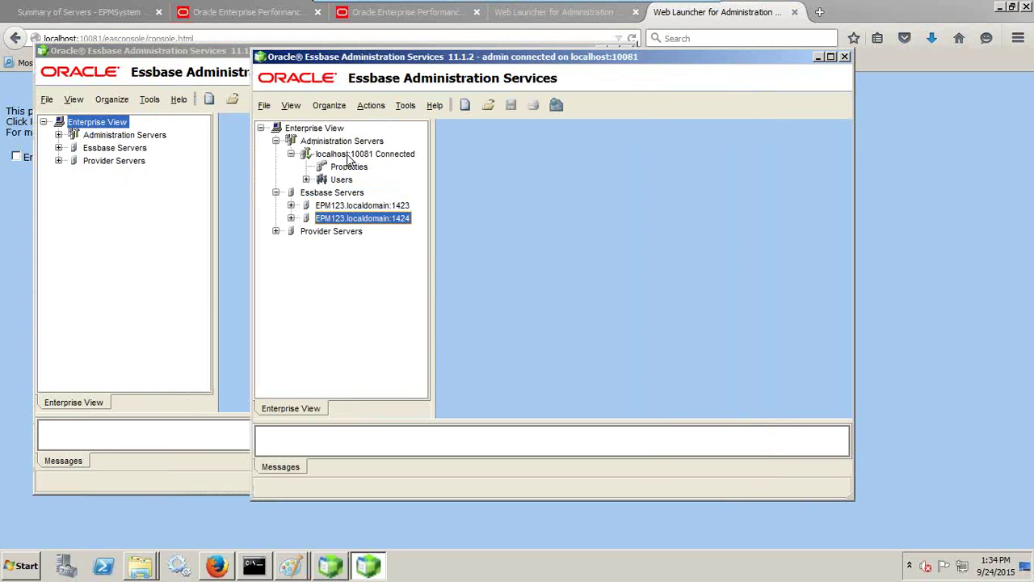
left_click(362, 154)
left_click(363, 142)
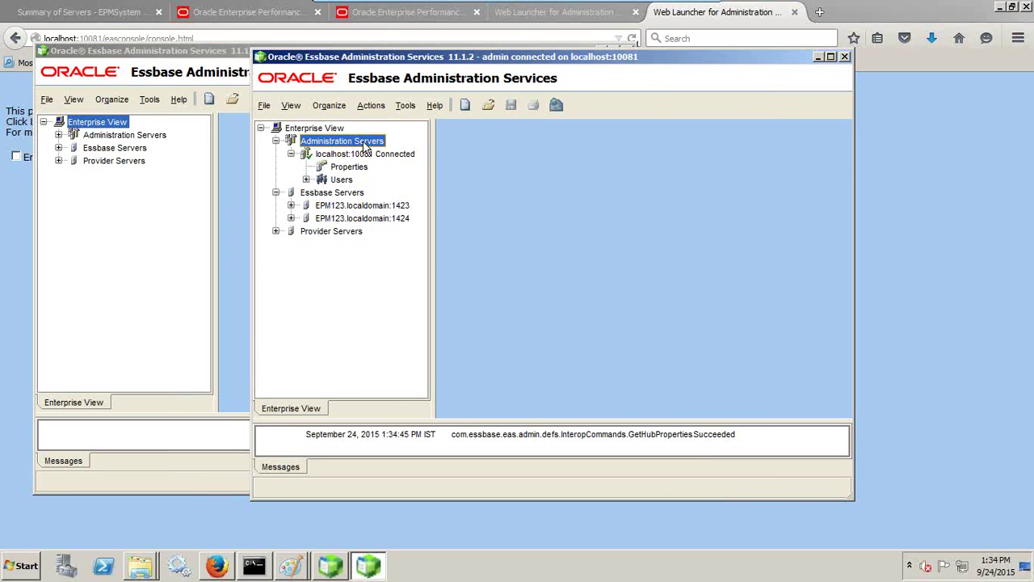
right_click(366, 147)
- Add administration server localhost:10080 to the 10081 console
left_click(384, 153)
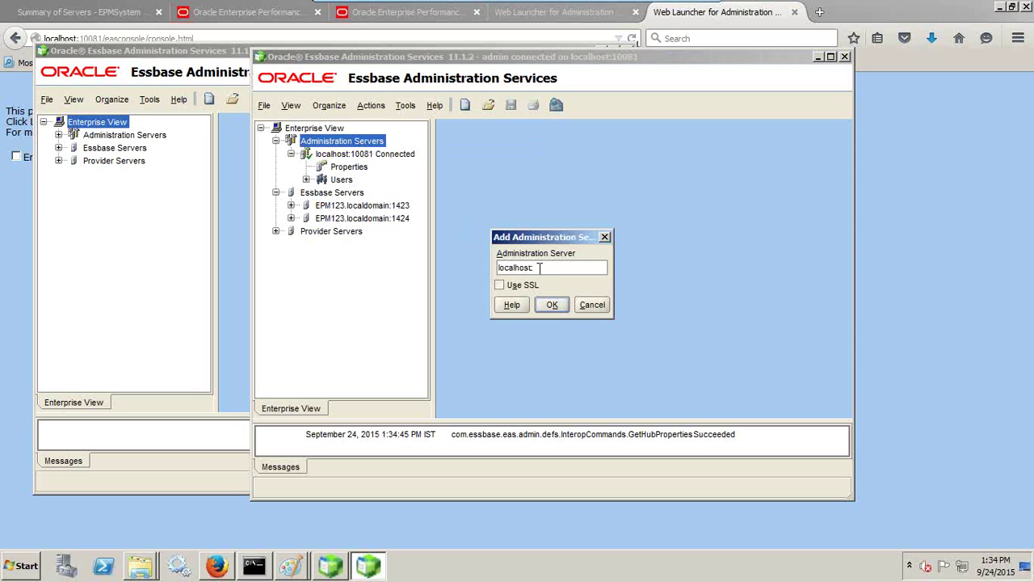
key("Return")
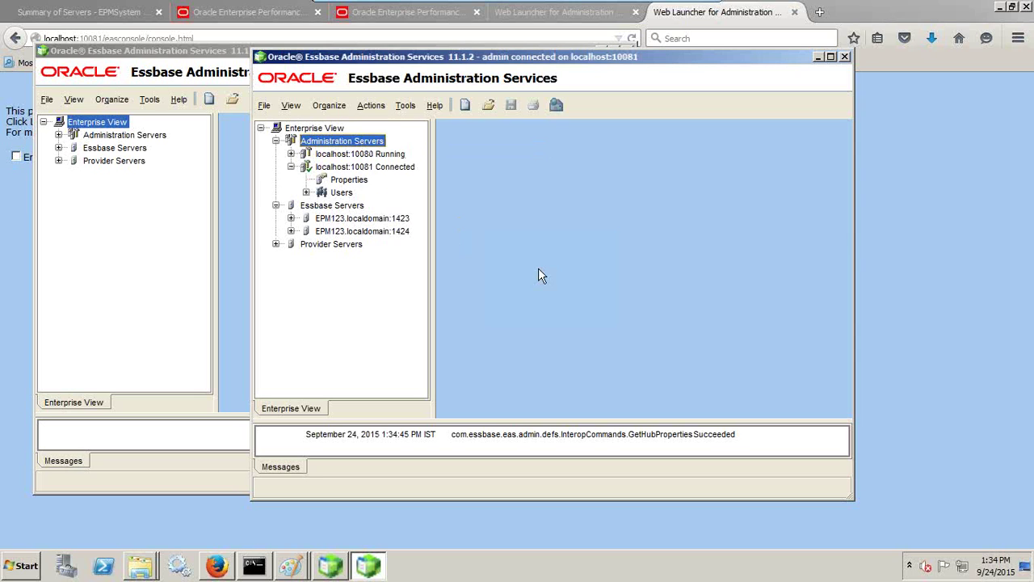
left_click(386, 154)
left_click(386, 167)
- Connect the 10080 console to Essbase server EPM123.localdomain:1423, showing Applications and Security
left_click(343, 218)
left_click(344, 232)
left_click(347, 220)
left_click(347, 231)
left_click(348, 220)
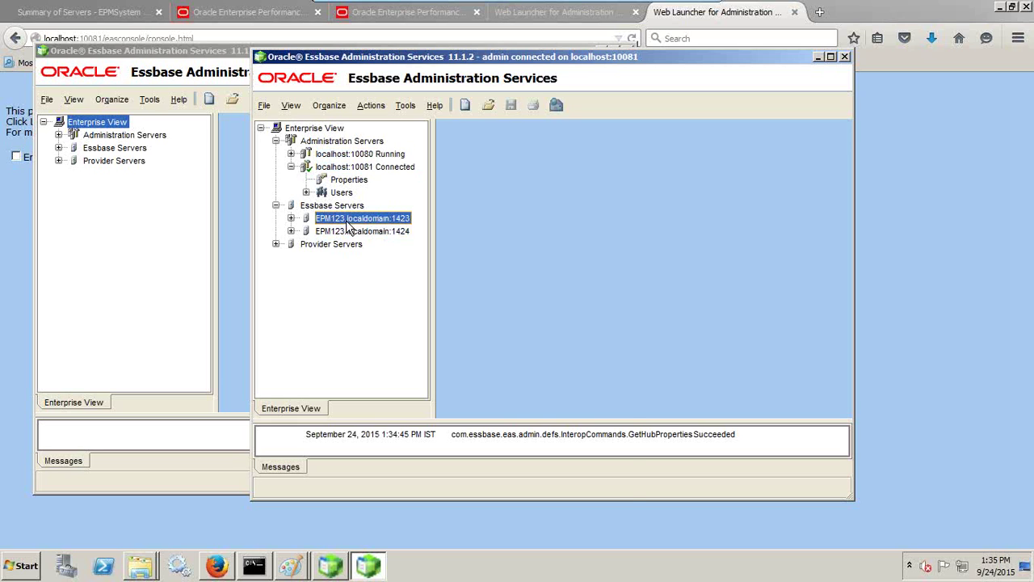
left_click(58, 147)
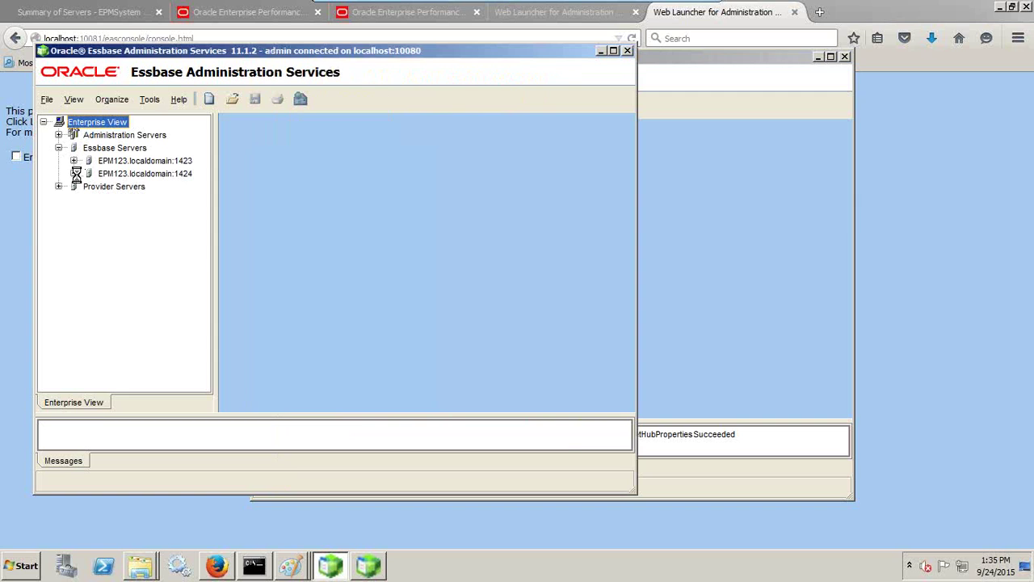
left_click(75, 174)
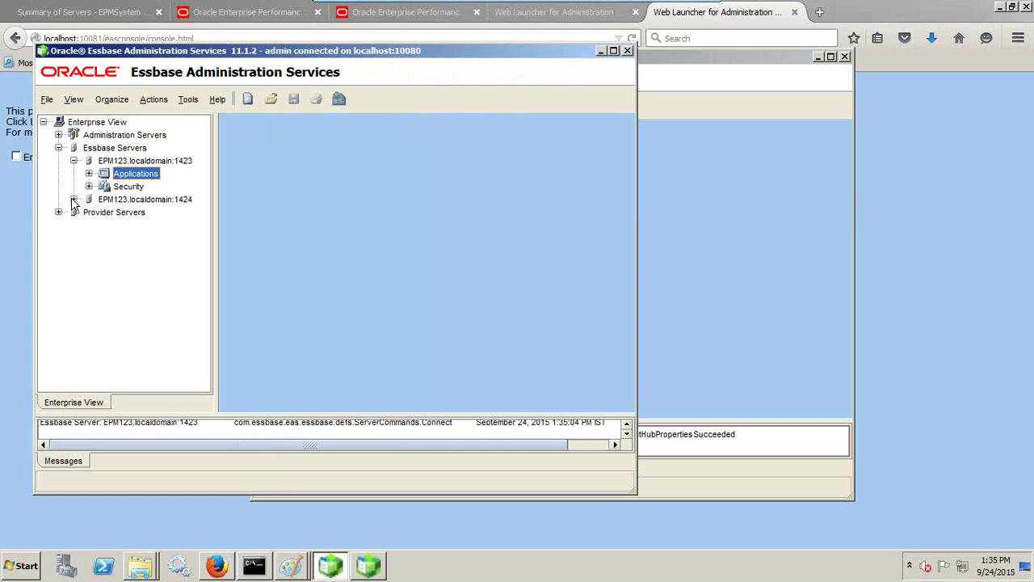
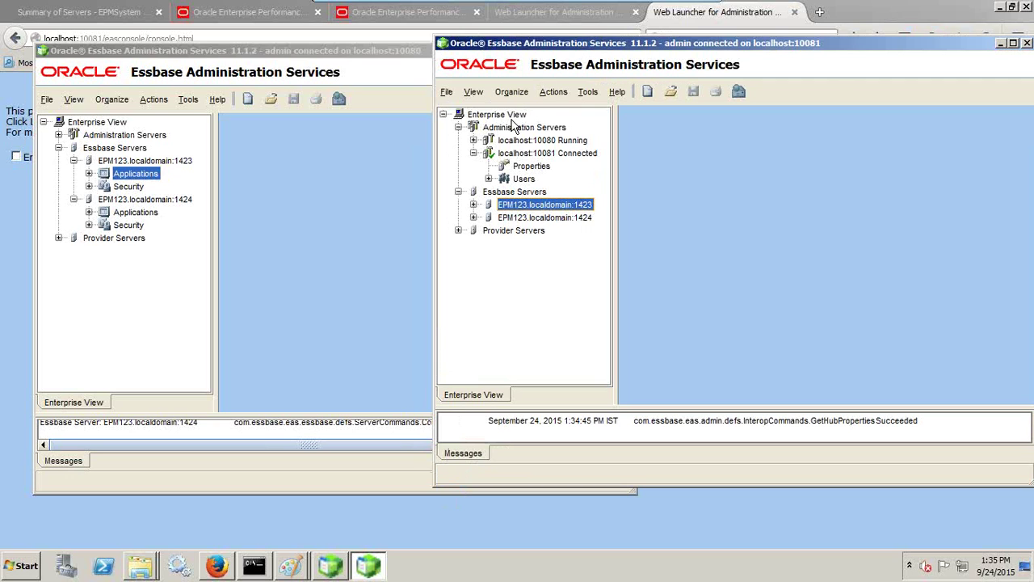
- Expand Essbase servers 1423 and 1424 and their Applications nodes, showing Vision under 1423
left_click(475, 205)
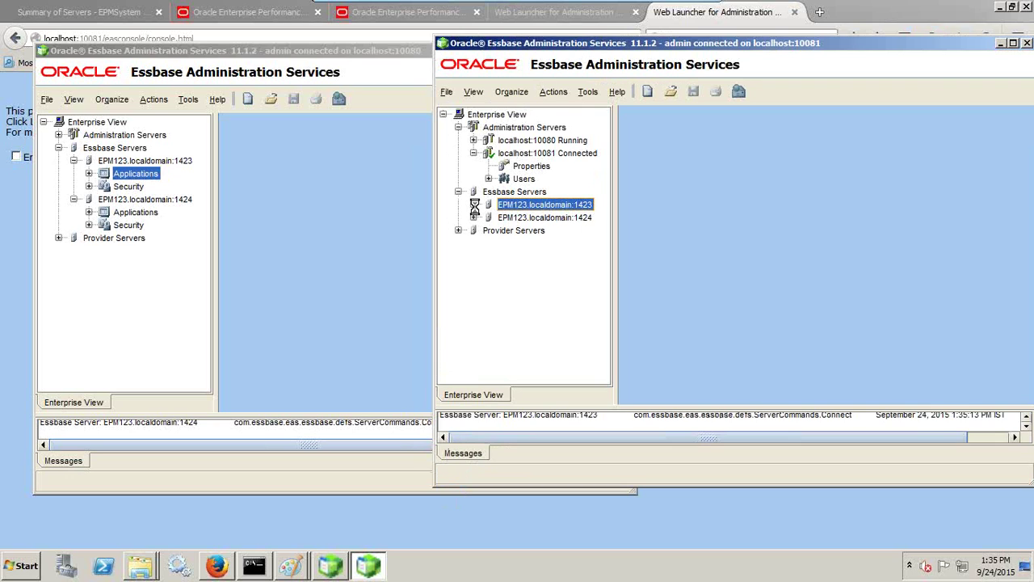
left_click(489, 218)
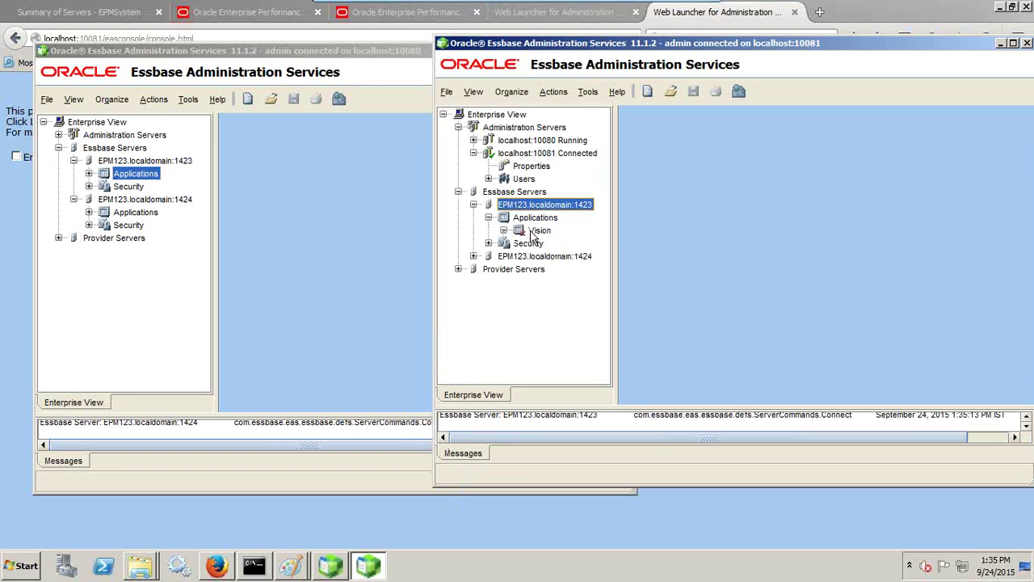
left_click(532, 232)
left_click(512, 208)
left_click(474, 256)
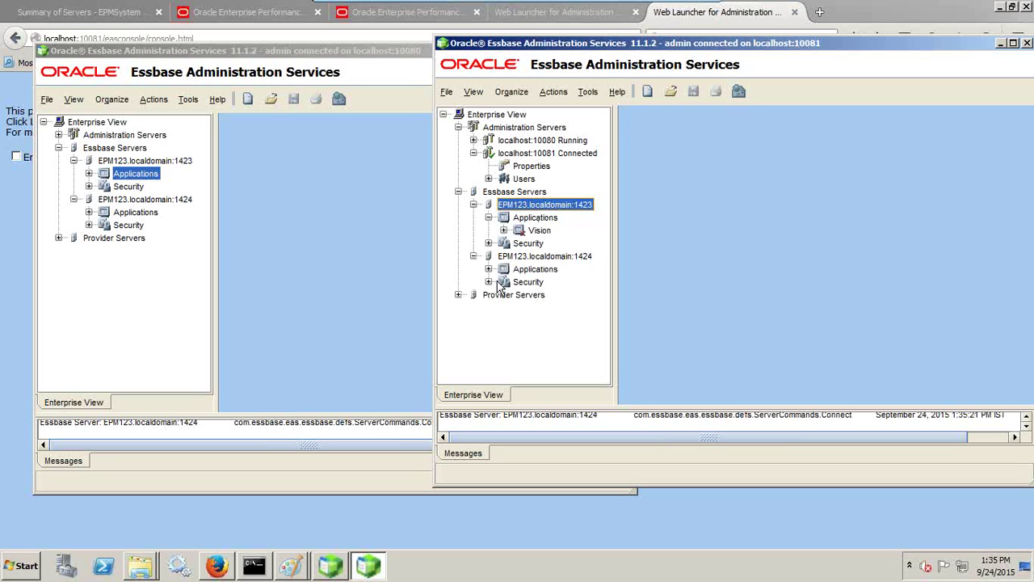
left_click(501, 270)
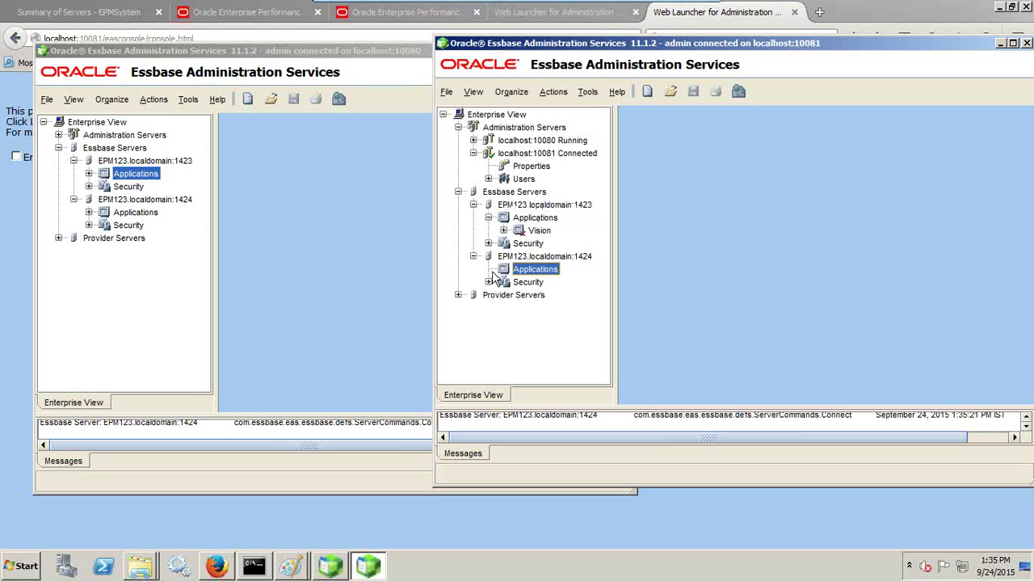
- In the first console, open Add Essbase Server and cancel it, then reselect Vision and 1424 Applications in the second
left_click(89, 174)
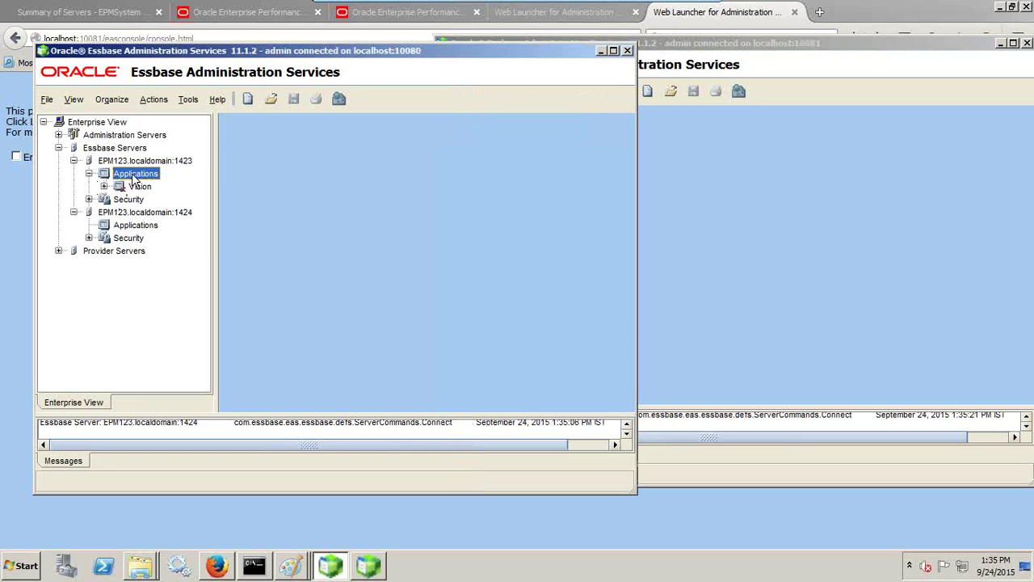
right_click(121, 148)
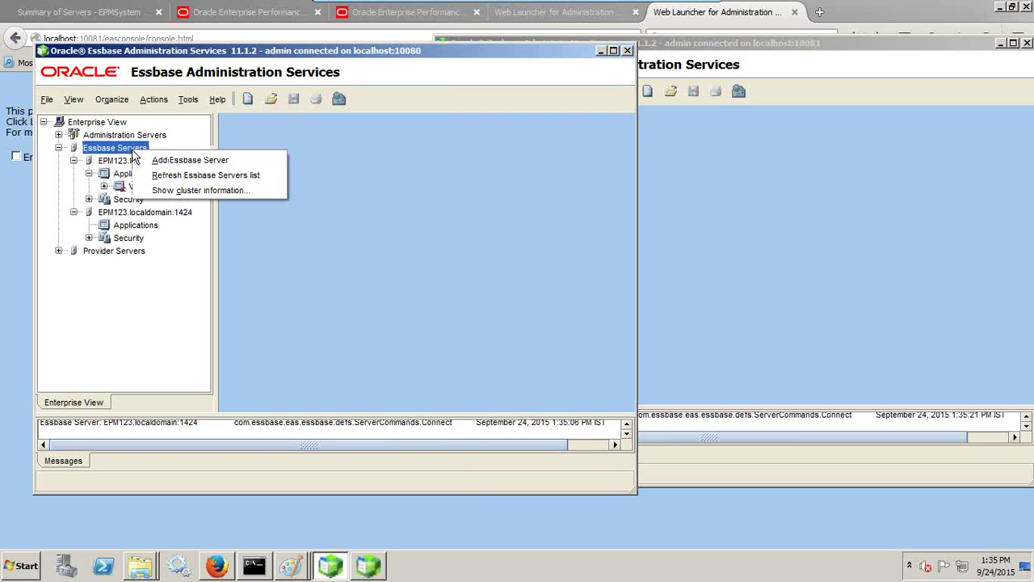
key("Return")
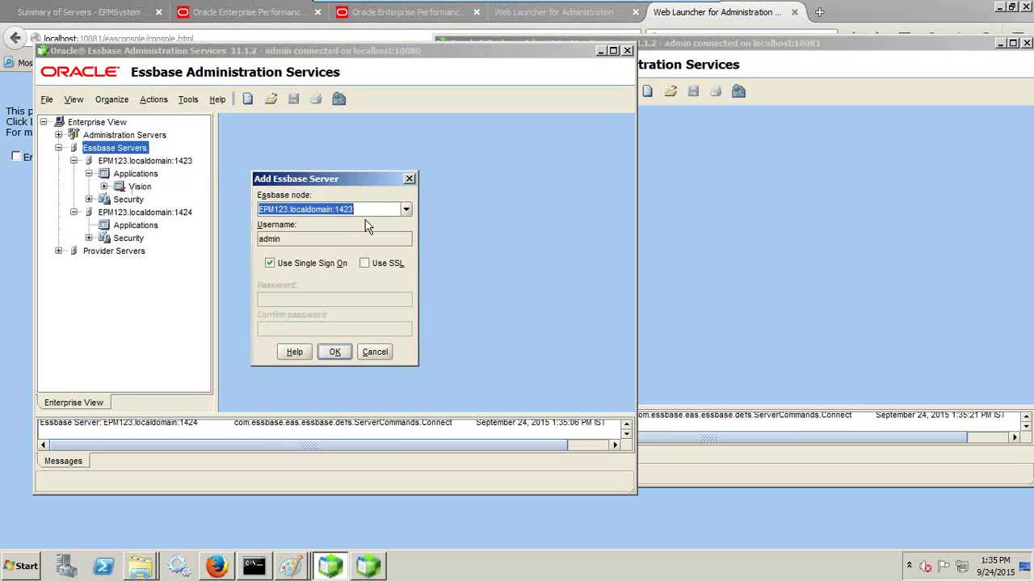
left_click(368, 210)
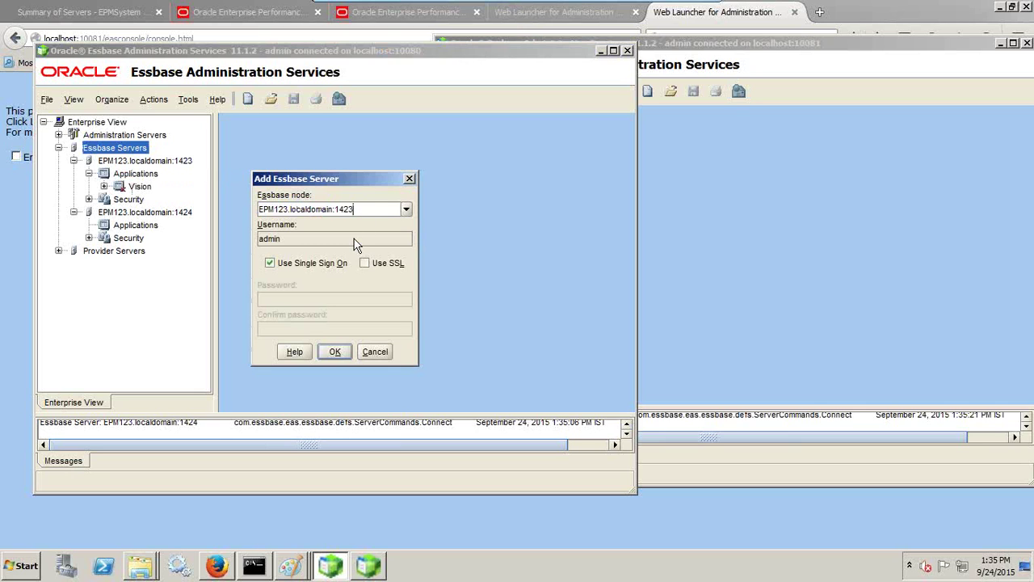
left_click(380, 353)
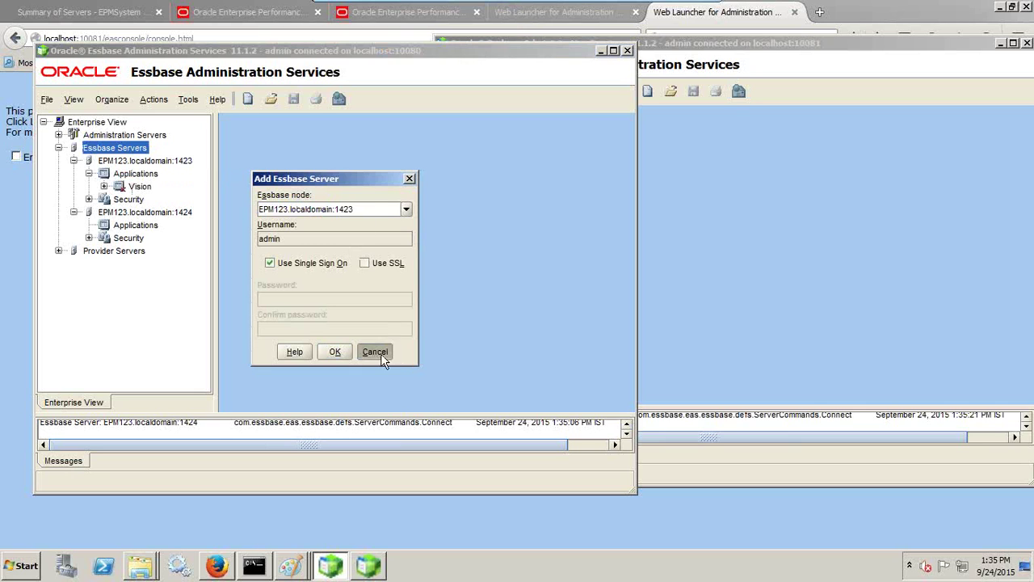
left_click(704, 215)
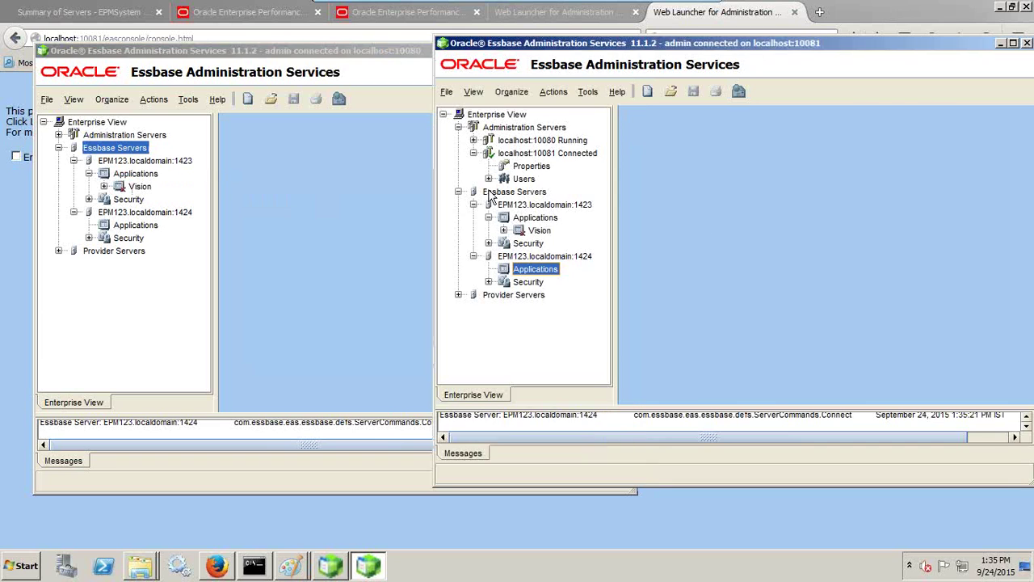
left_click(533, 230)
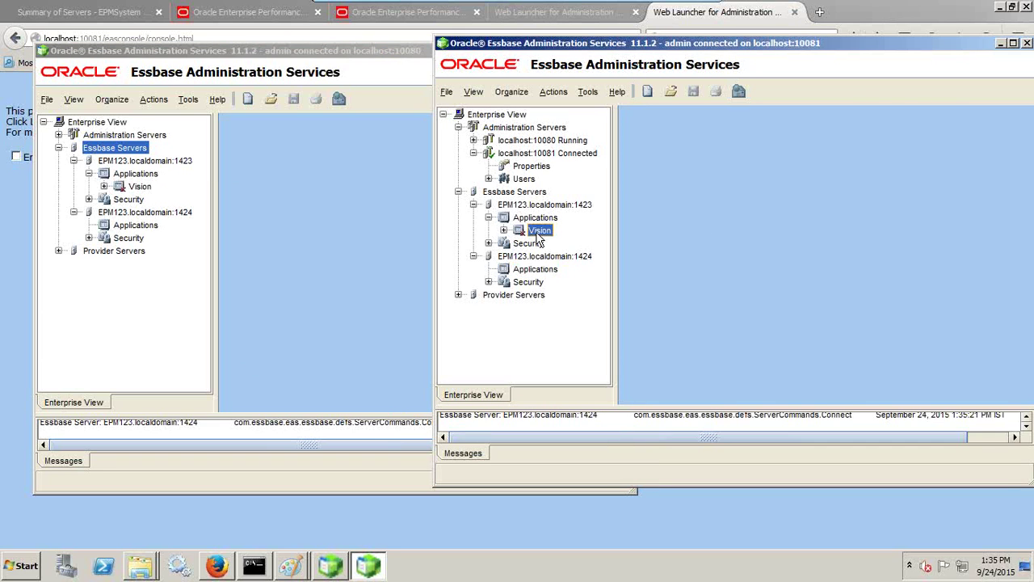
left_click(526, 273)
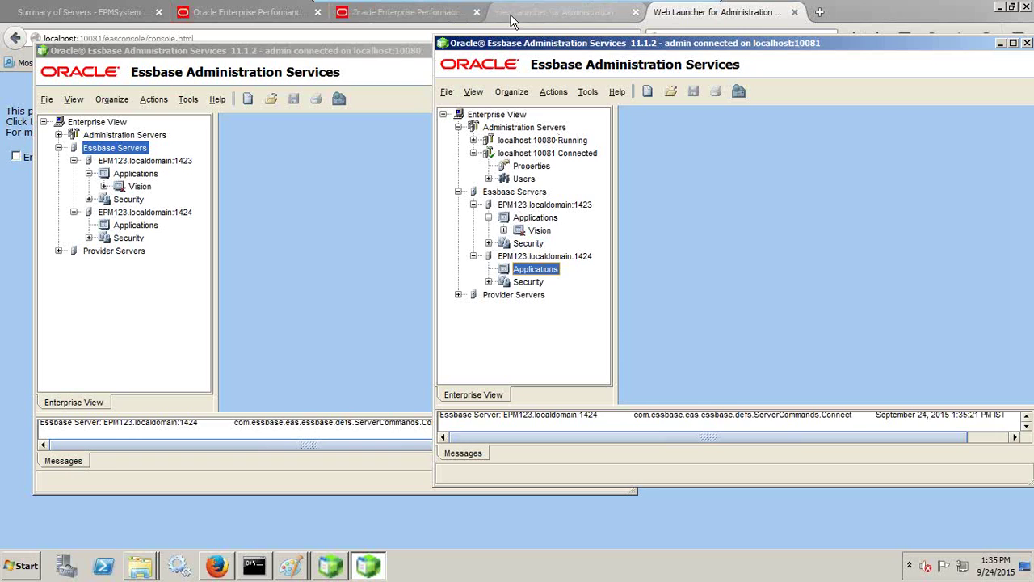
left_click(570, 19)
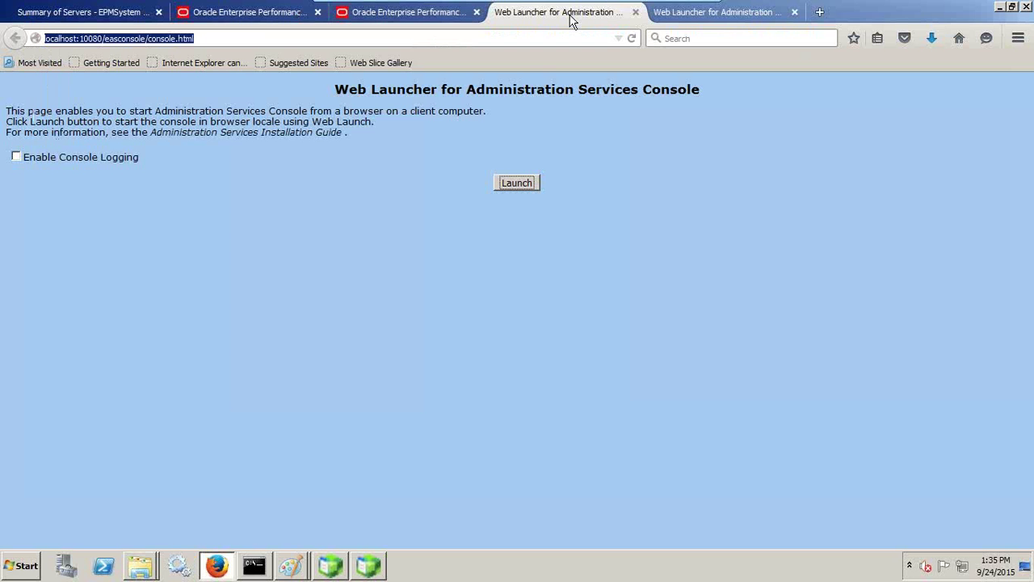
left_click(420, 24)
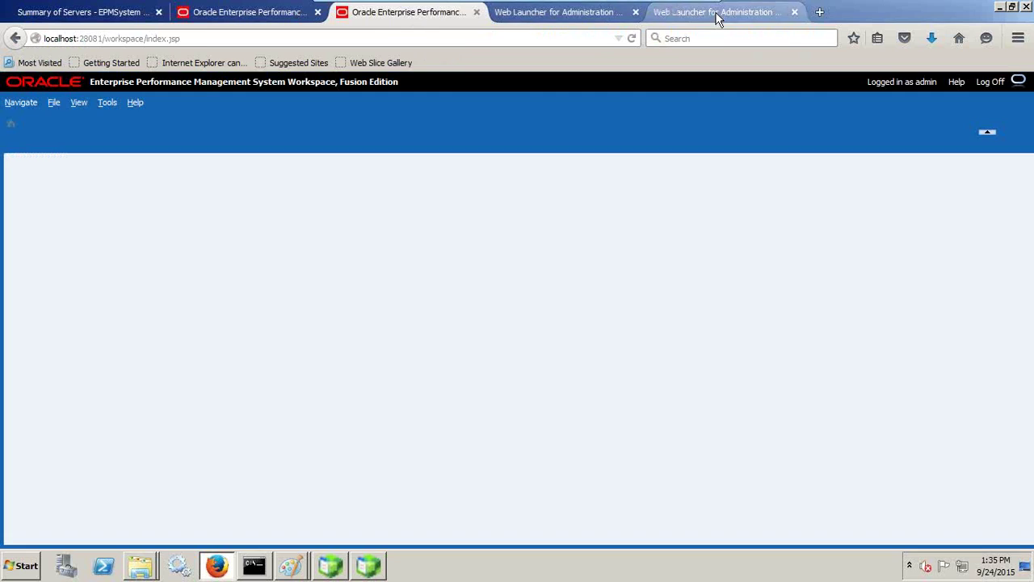
left_click(820, 13)
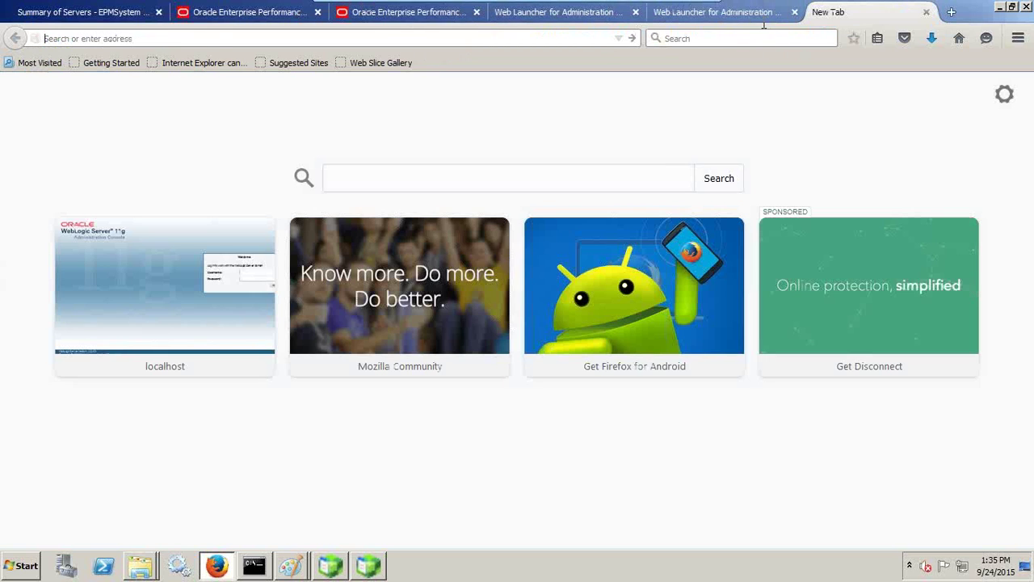
type("http://")
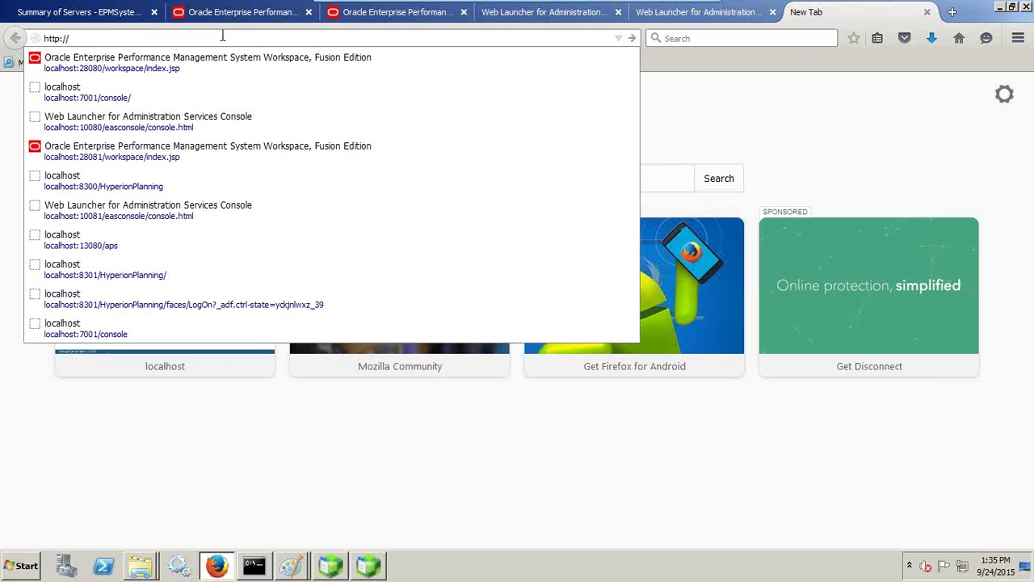
type("localh")
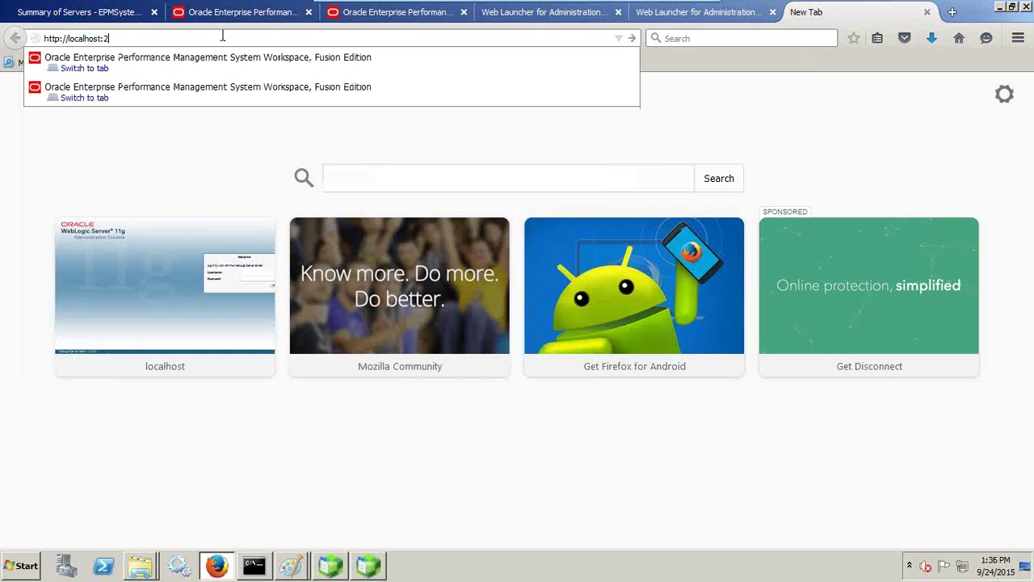
type("ost:833")
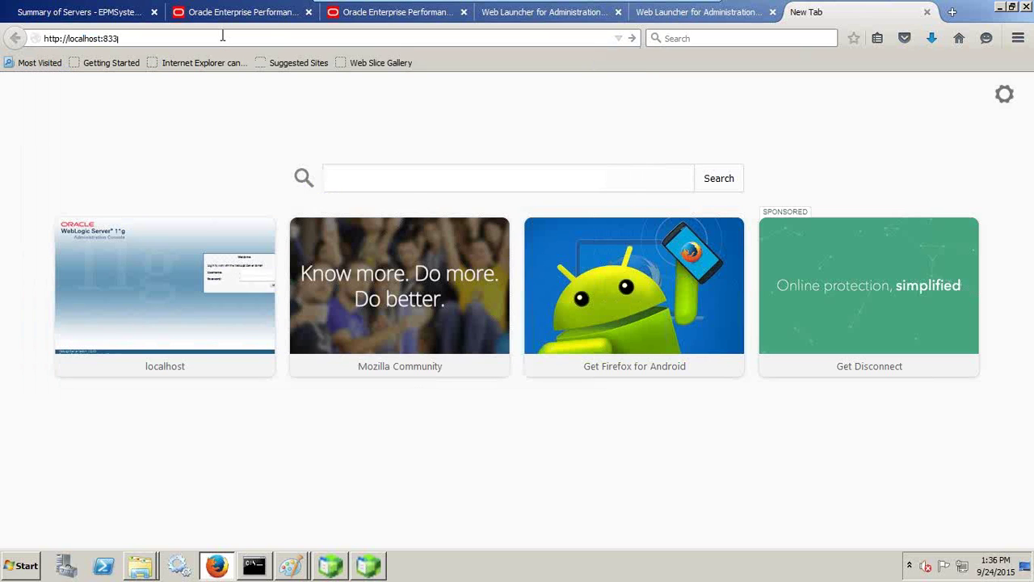
key("BackSpace")
type("00")
key("Down")
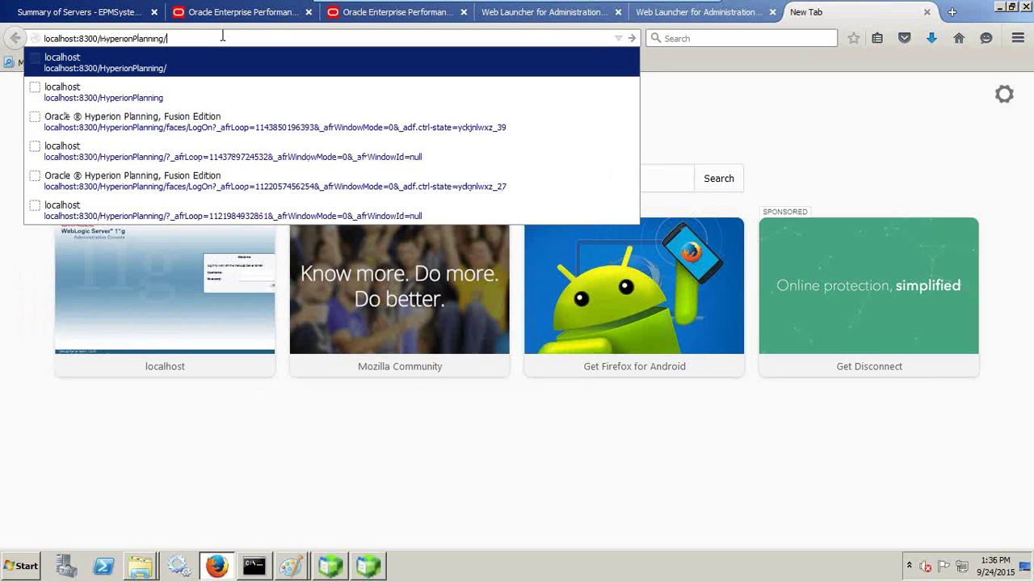
key("Return")
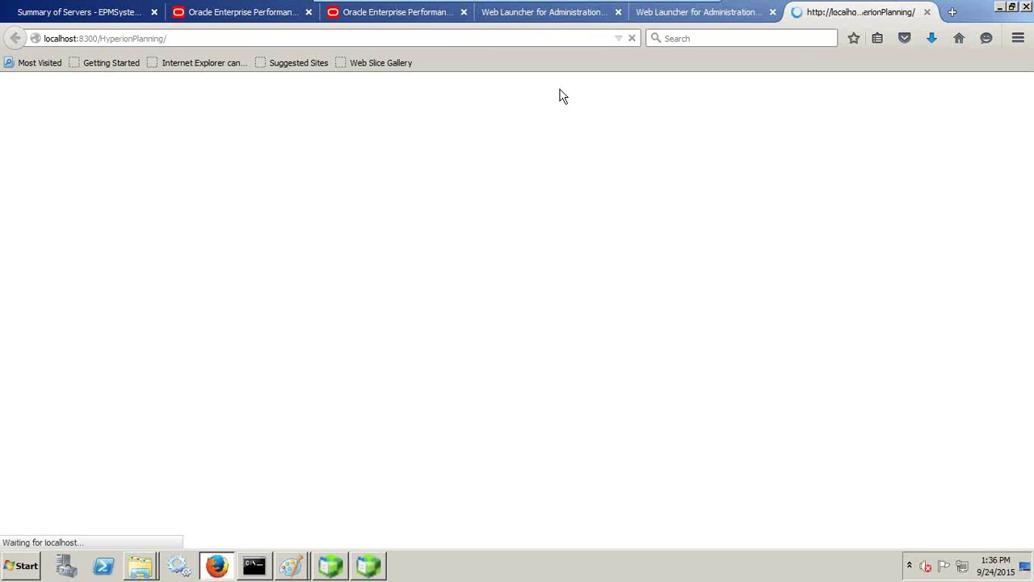
- Paste the Planning address into another new tab, then resubmit the port 8300 login with the admin password
left_click(187, 40)
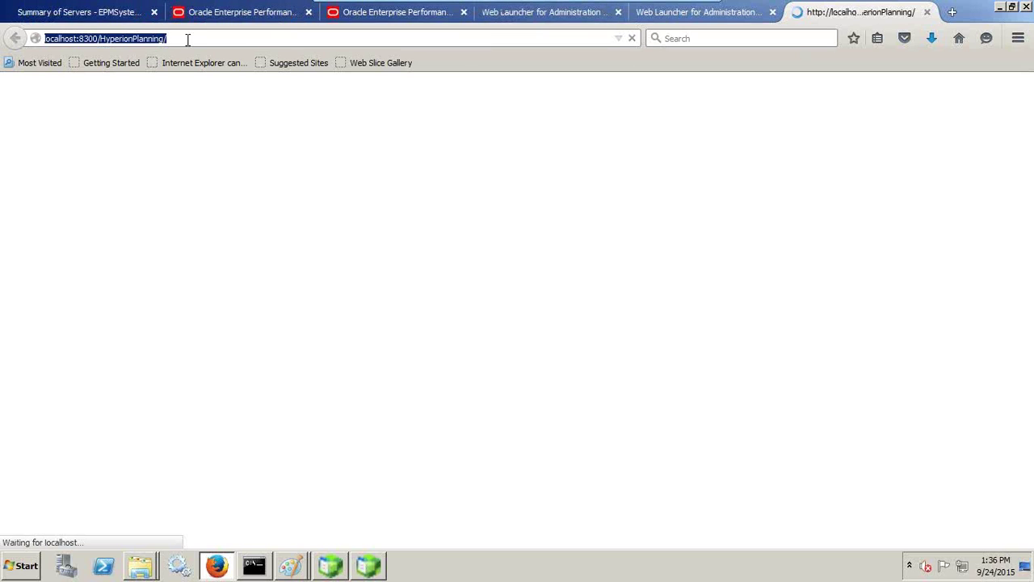
left_click(954, 18)
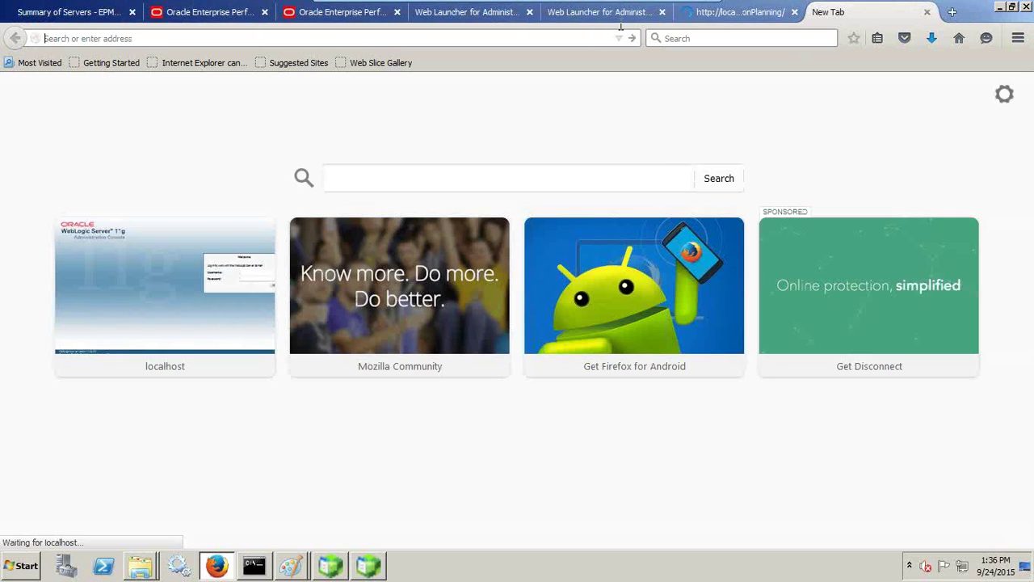
type("http://localhost:8300/HyperionPlanning/")
key("Left")
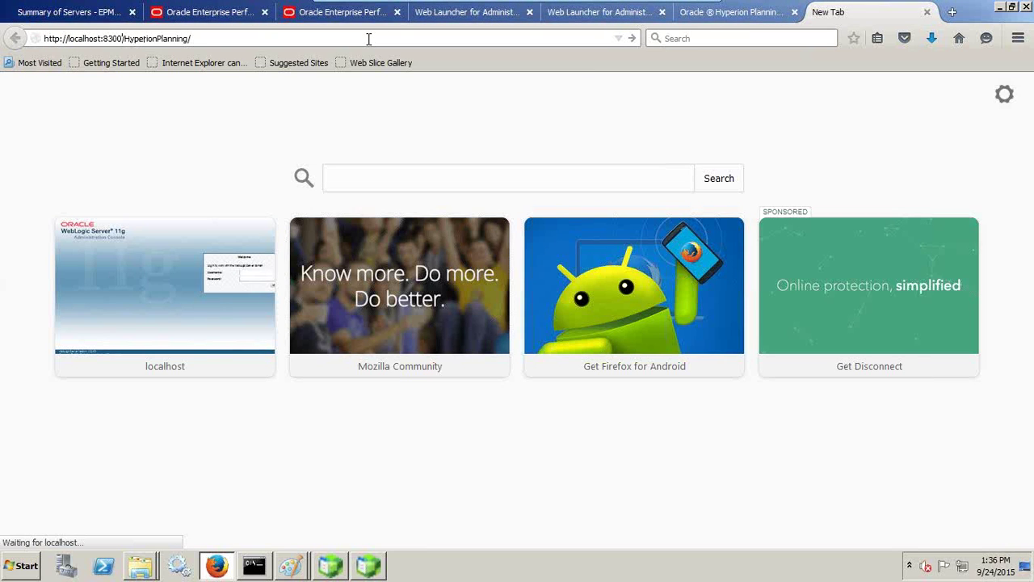
left_click(748, 13)
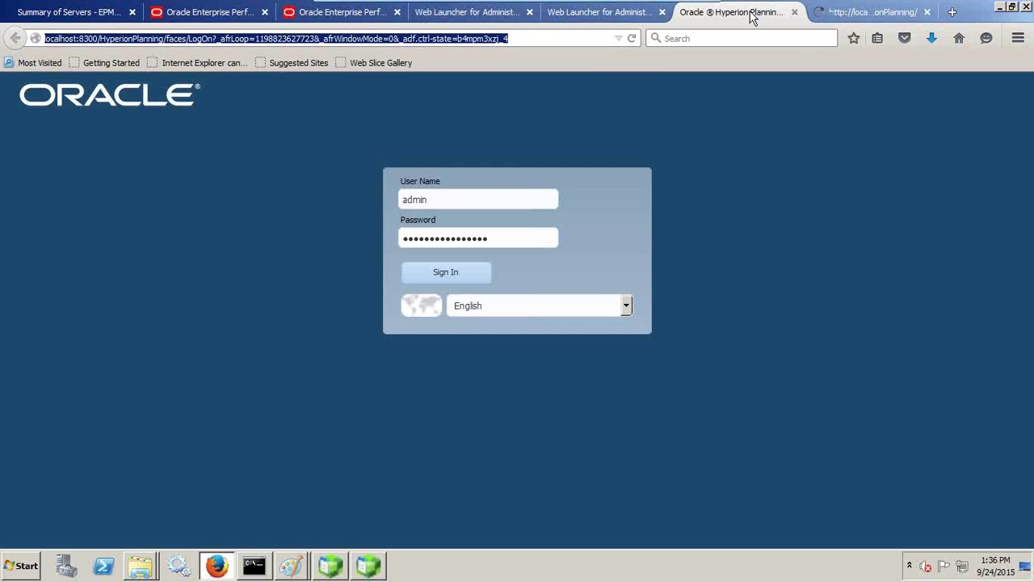
left_click(457, 276)
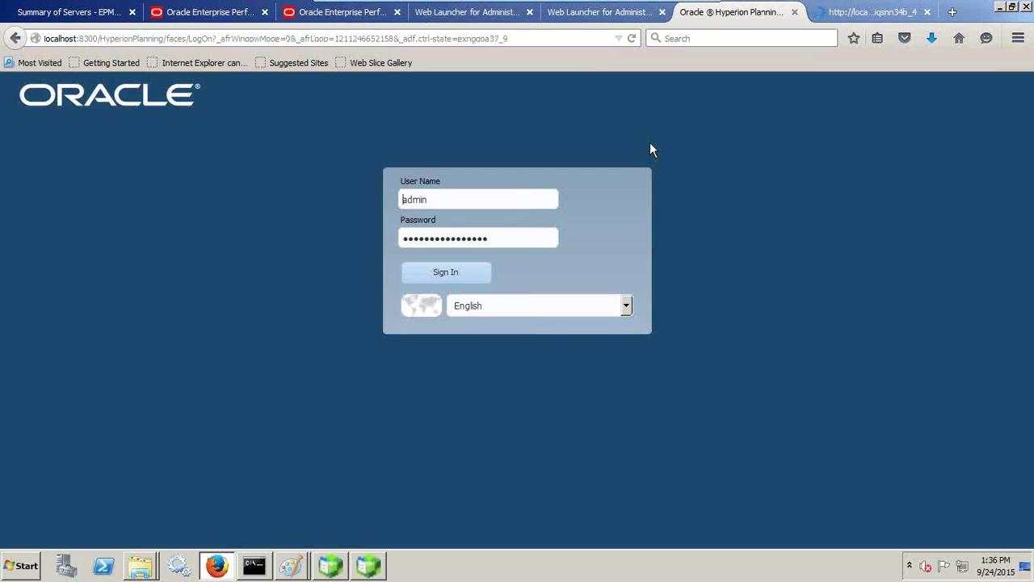
left_click(430, 279)
key("Tab")
type("••••••••••••••")
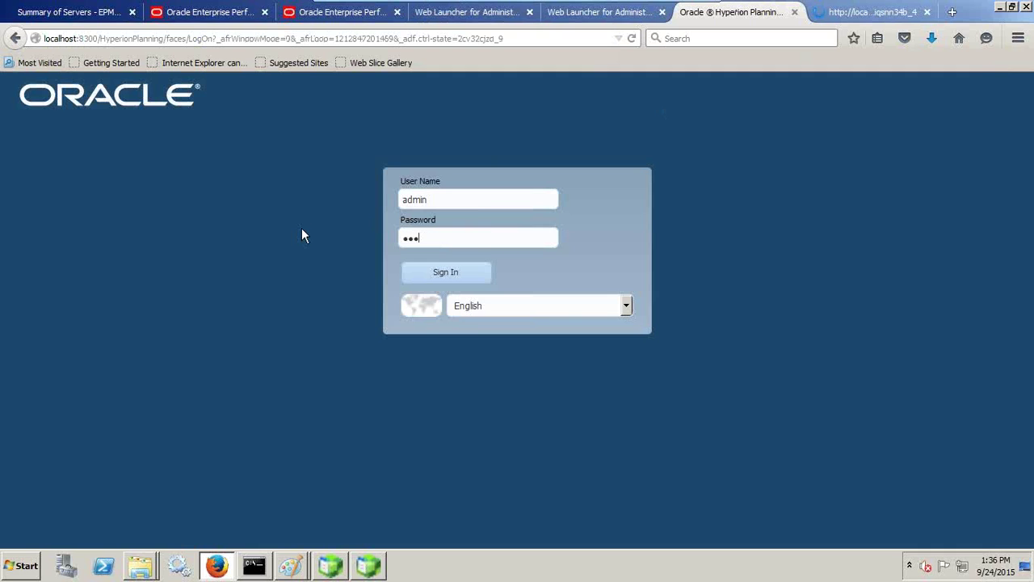
key("Return")
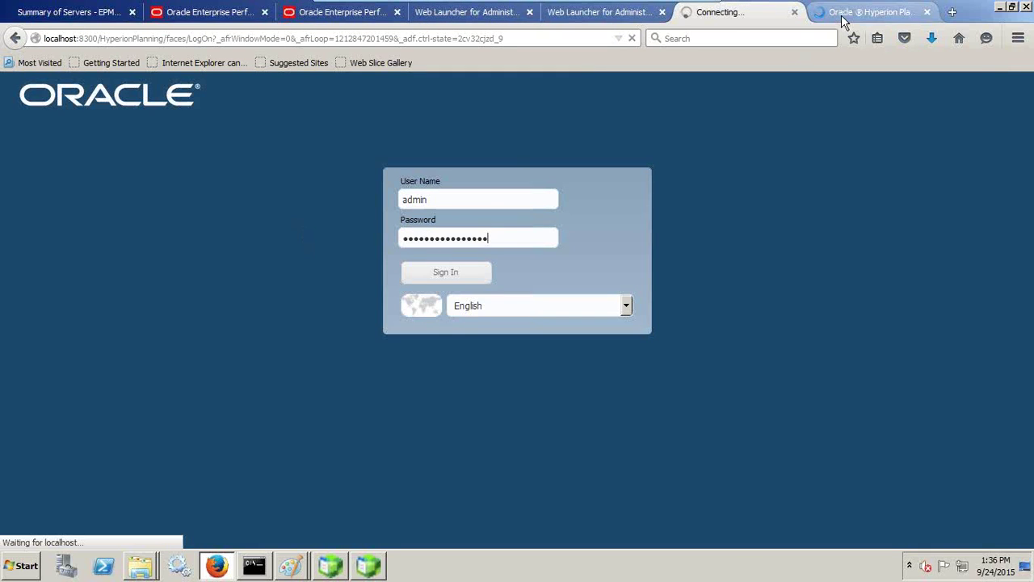
- Replace the saved password on the port 8301 Planning login and submit it
left_click(845, 12)
left_click_drag(483, 242, 387, 241)
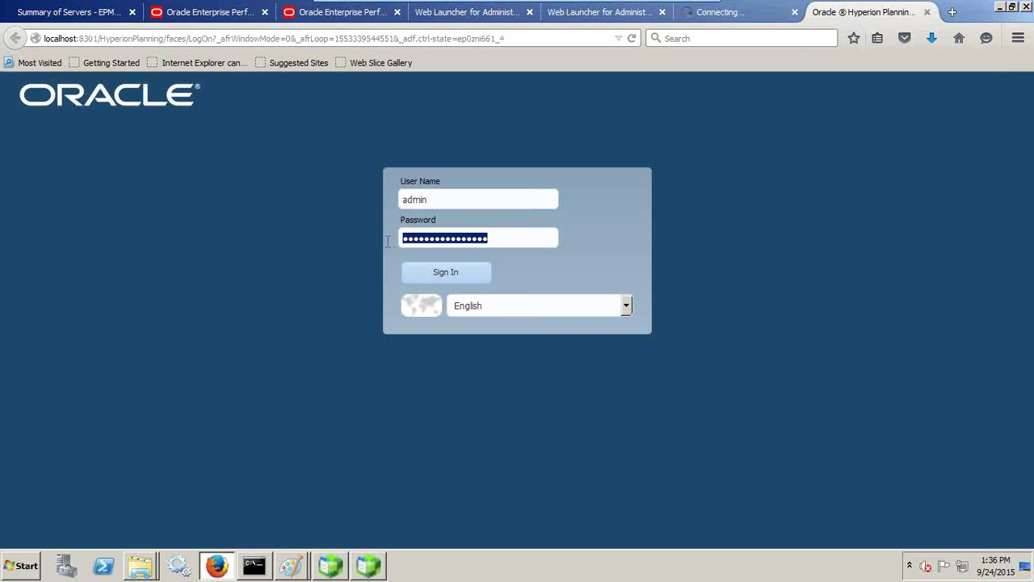
type("••••••••••••••••")
key("Return")
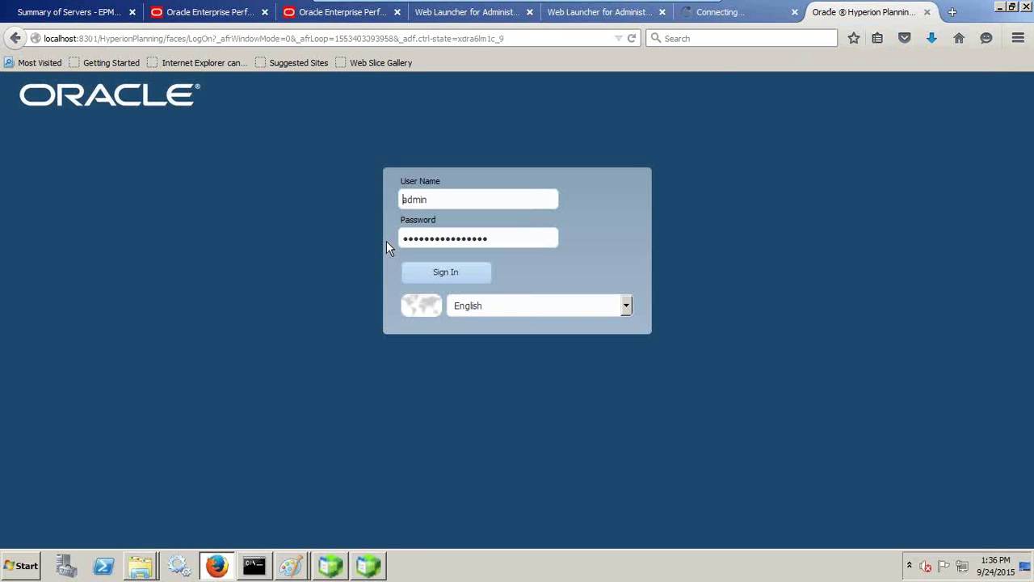
- Trim the port 8300 URL to the base Planning address, sign in with the admin password, and dismiss the save-password prompt
left_click(727, 14)
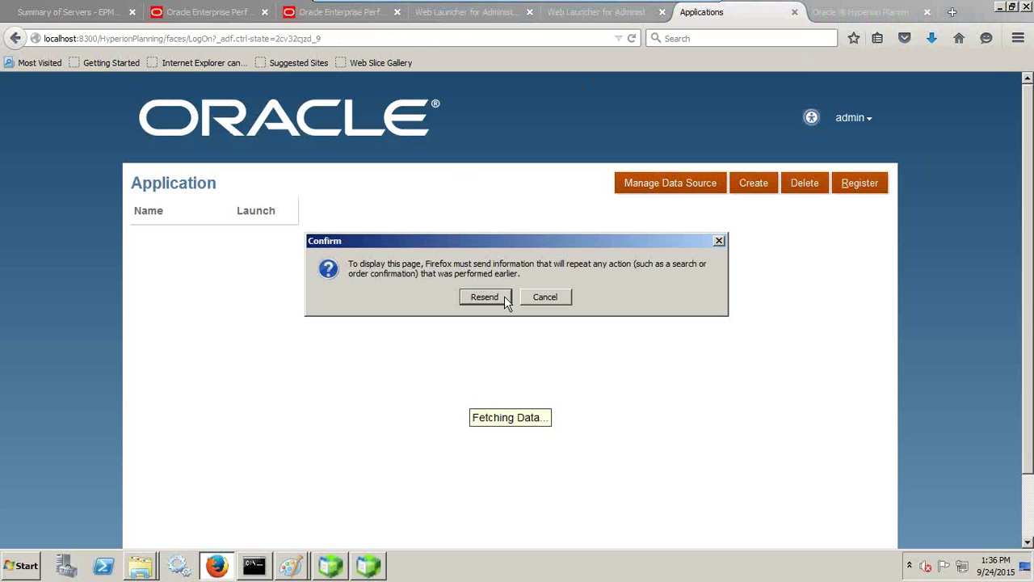
left_click(485, 296)
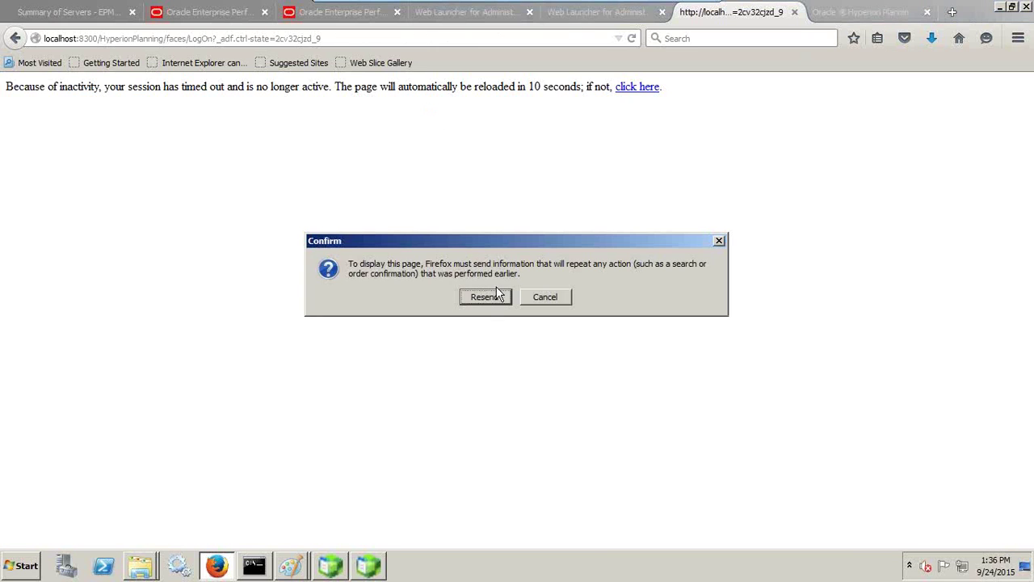
left_click(490, 293)
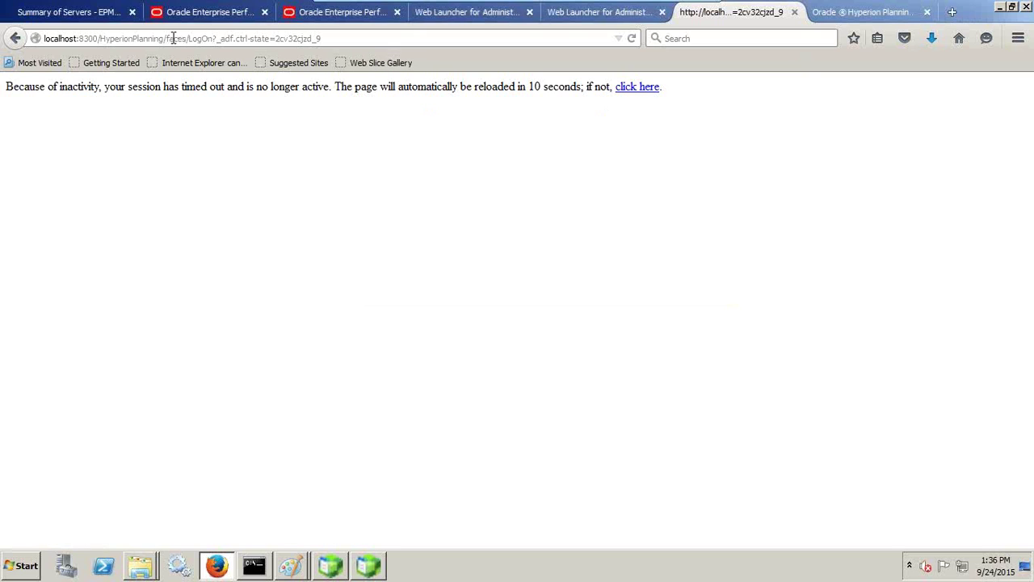
left_click_drag(165, 38, 500, 54)
key("BackSpace")
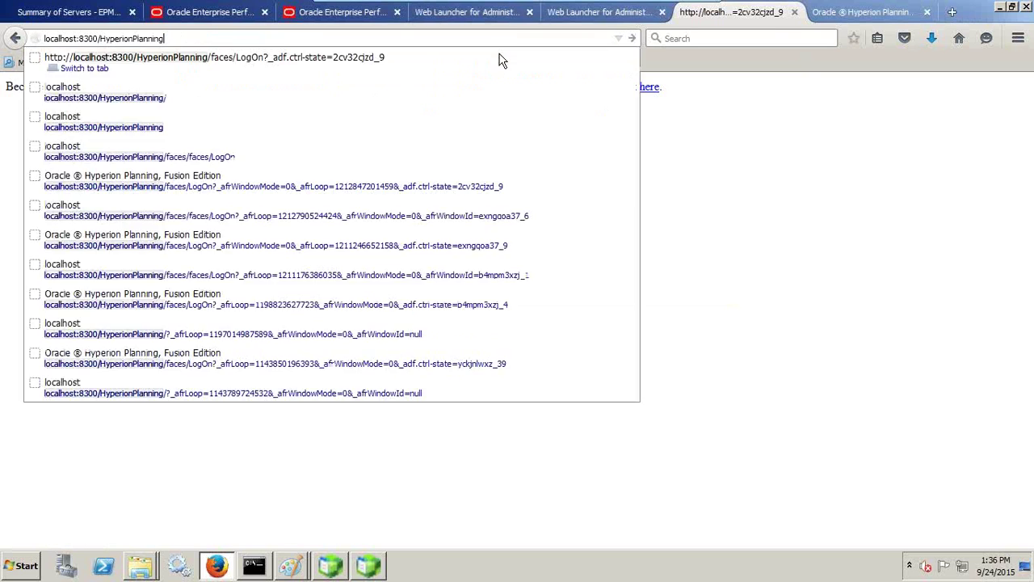
key("Return")
key("Tab")
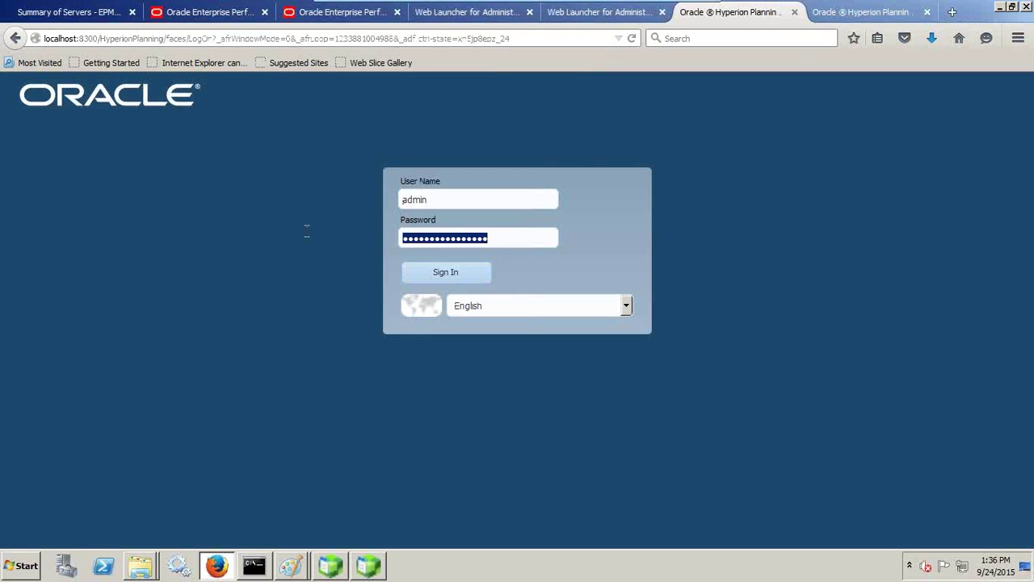
type("****************")
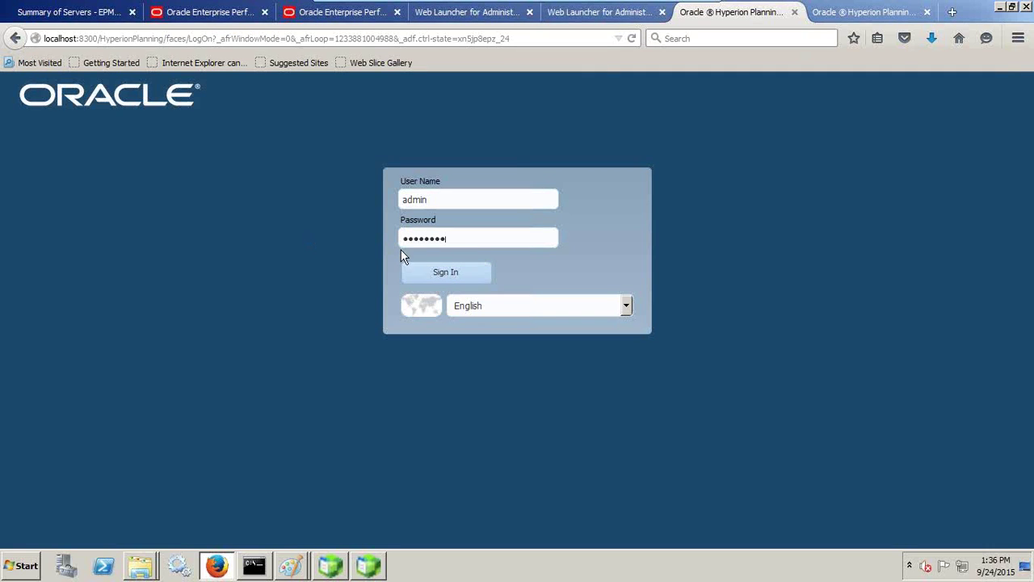
left_click(426, 271)
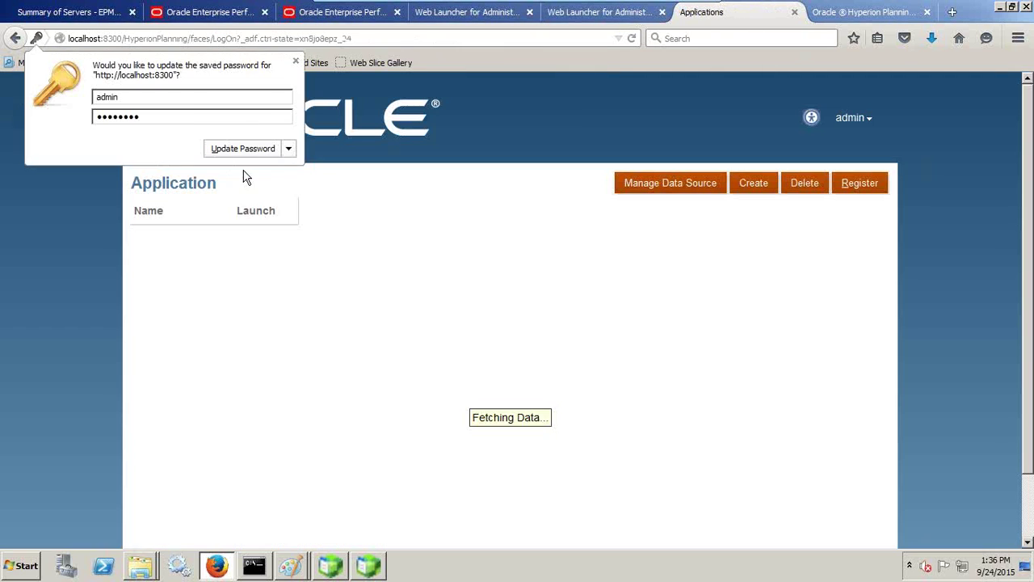
left_click(245, 152)
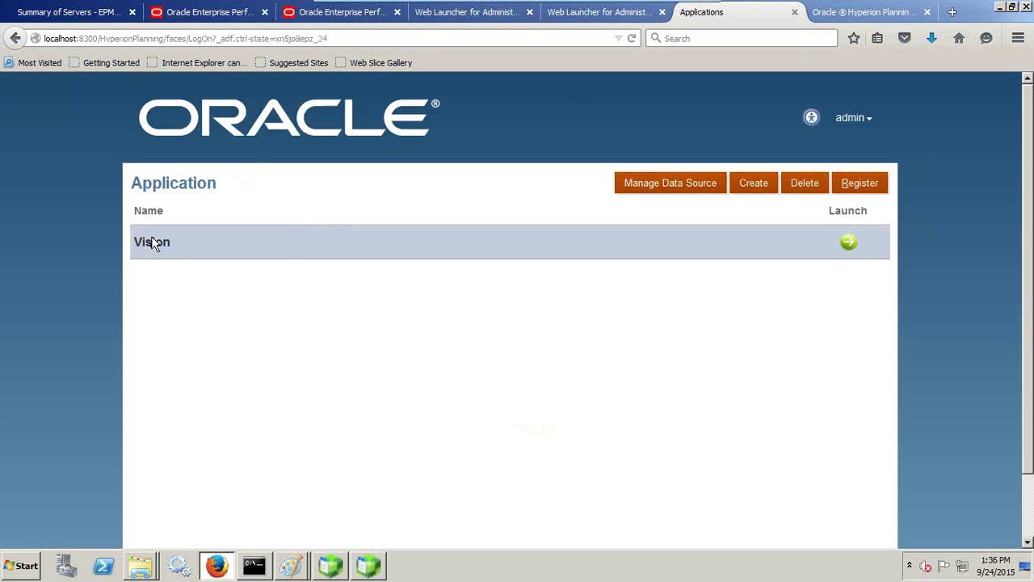
- Sign in to the port 8301 Planning instance with the retyped admin password and update Firefox's saved password
left_click(848, 13)
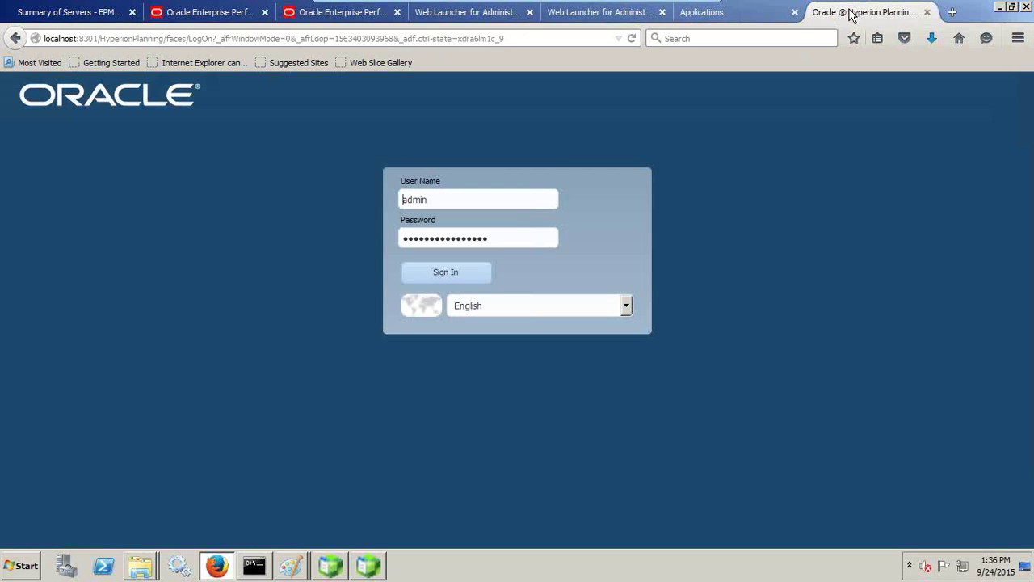
left_click_drag(514, 241, 379, 242)
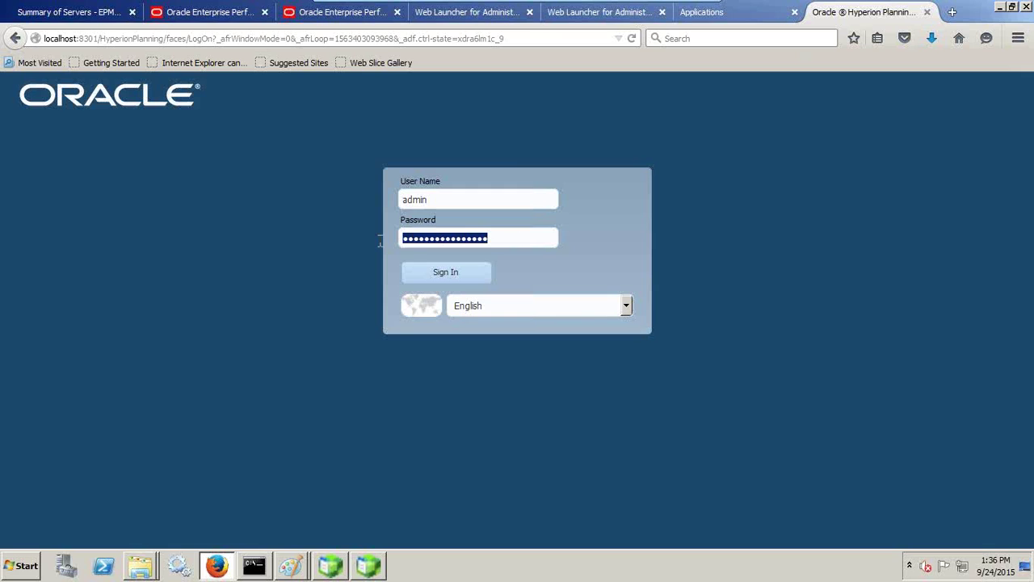
key("Return")
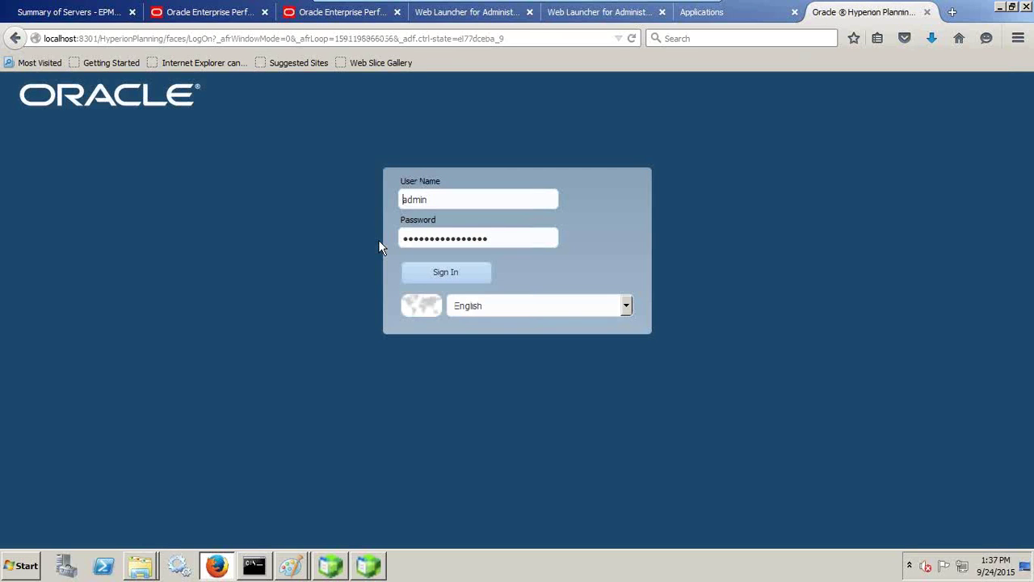
left_click_drag(491, 233, 371, 236)
left_click(418, 272)
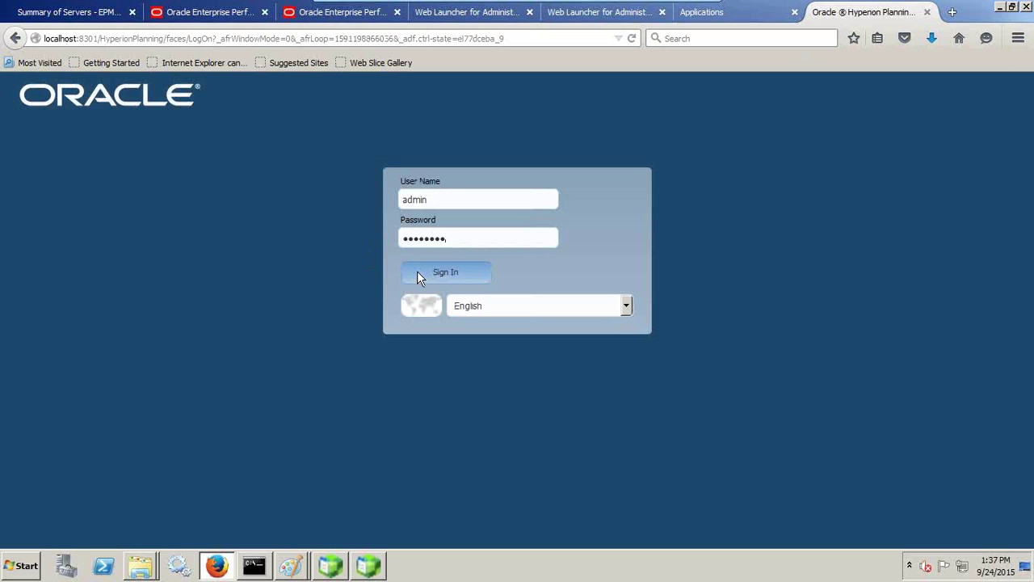
left_click(230, 150)
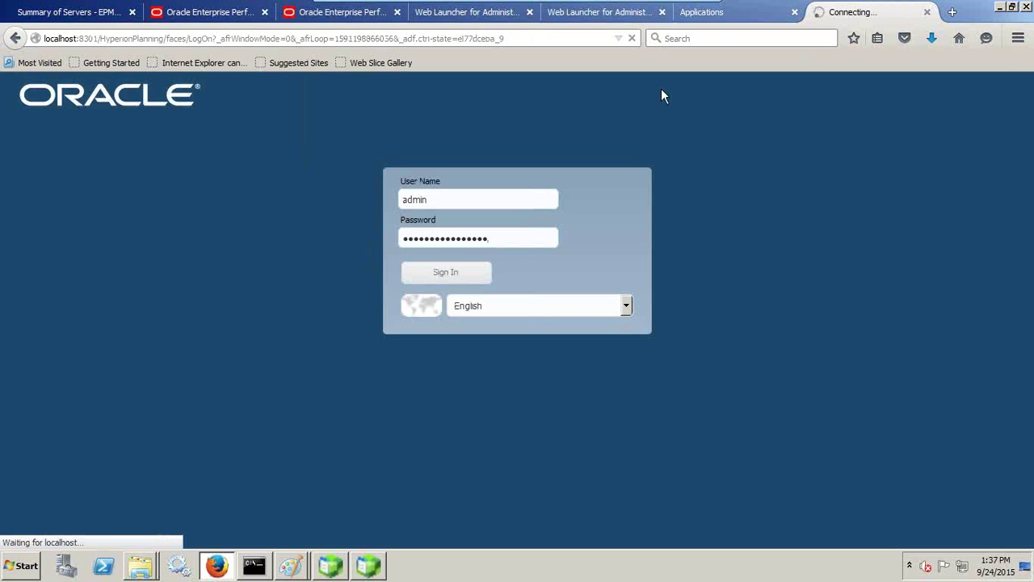
left_click(725, 17)
- Review the Web Launcher, Workspace, Summary of Servers and both Planning Applications tabs, then return to EAS
left_click(603, 13)
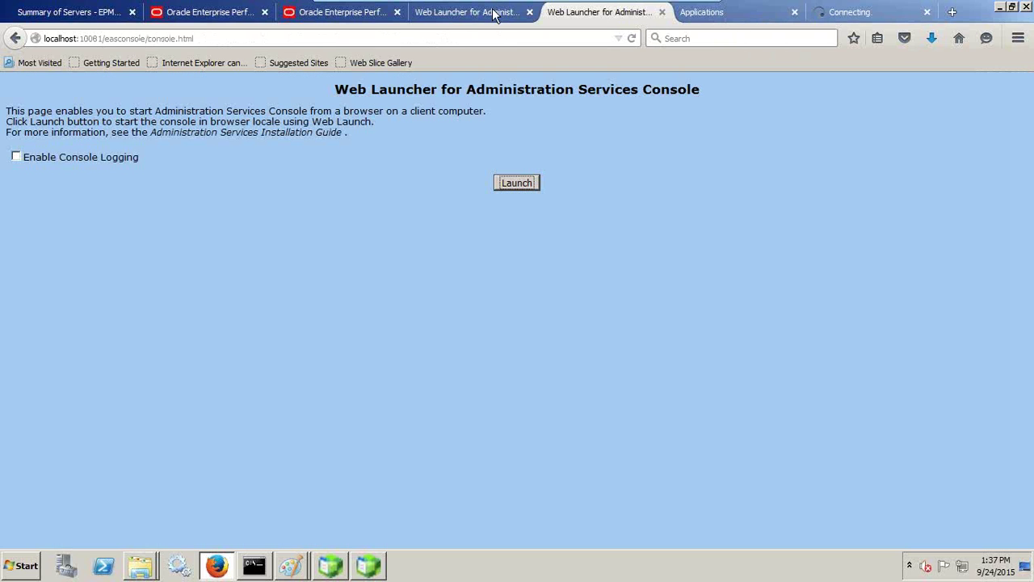
left_click(501, 16)
left_click(333, 14)
left_click(223, 14)
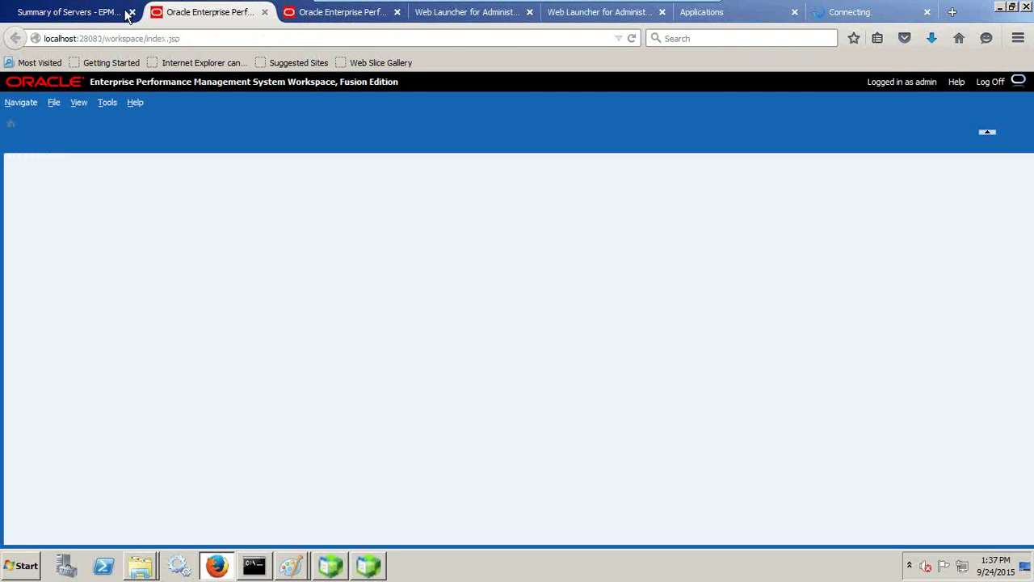
left_click(91, 15)
scroll(757, 322, "down", 2)
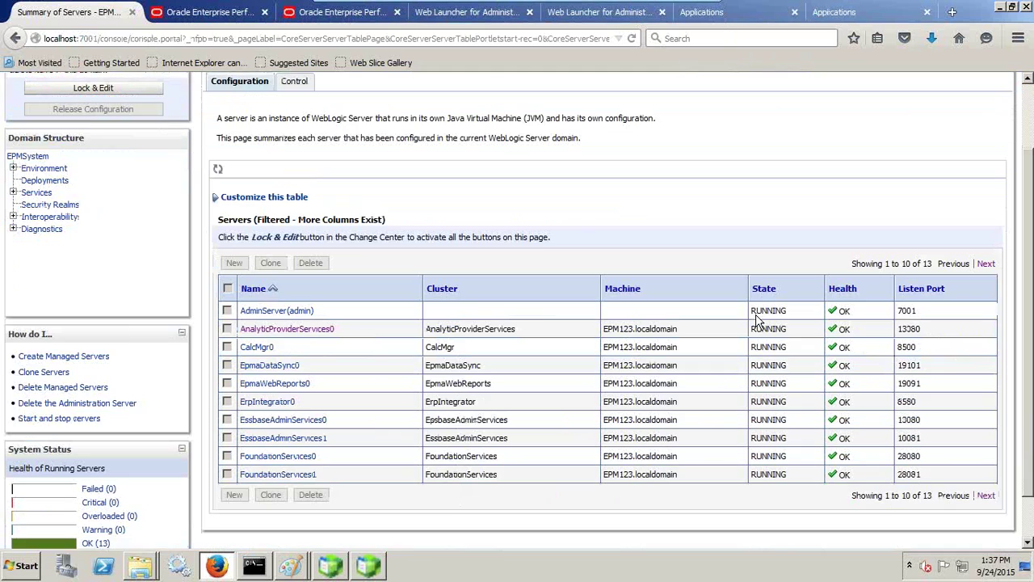
left_click(702, 12)
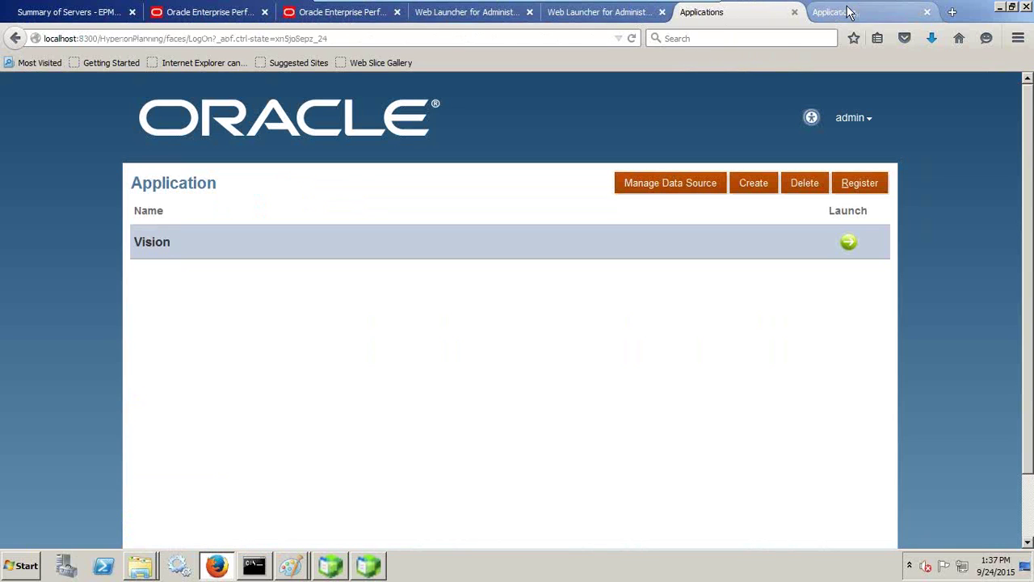
left_click(848, 12)
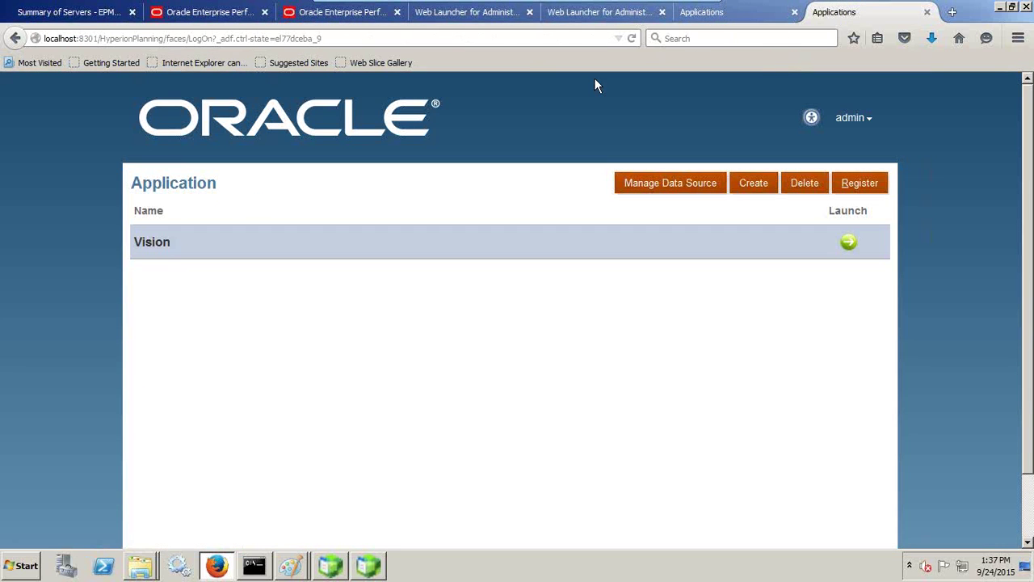
left_click(702, 12)
left_click(373, 560)
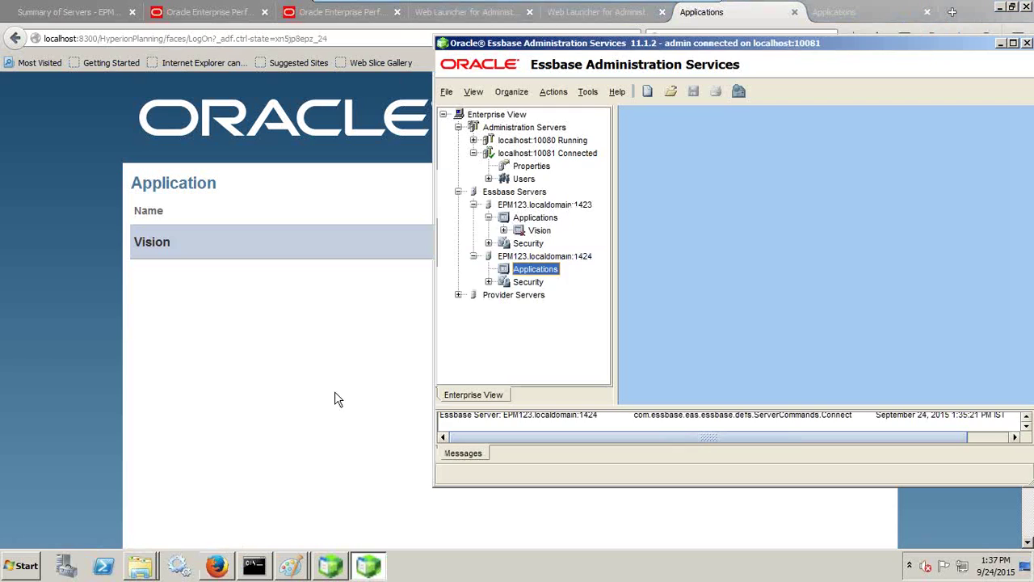
- Select server 1424 and expand its security node, then show the port 8300 Planning Applications tab
left_click(538, 257)
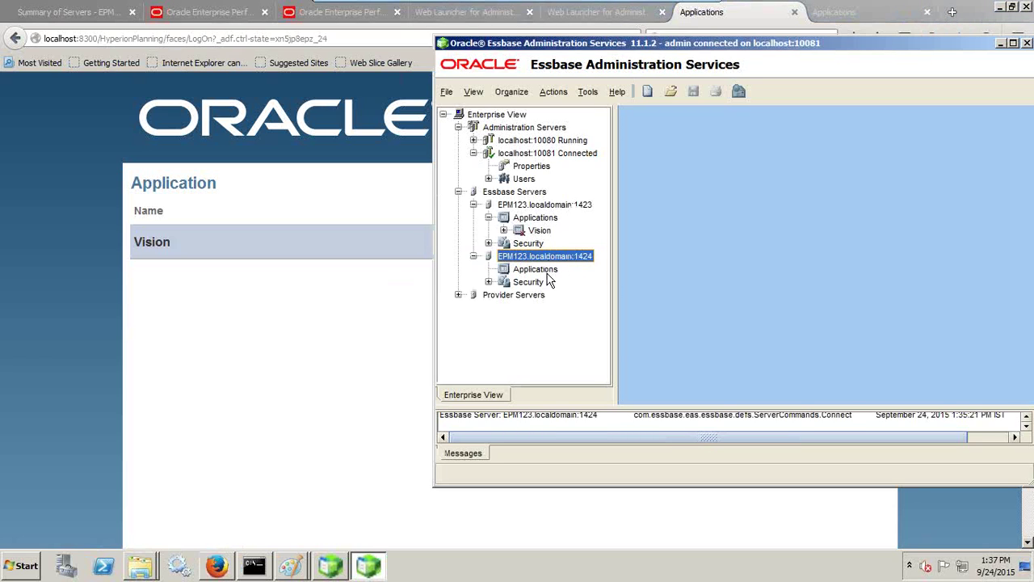
left_click(489, 283)
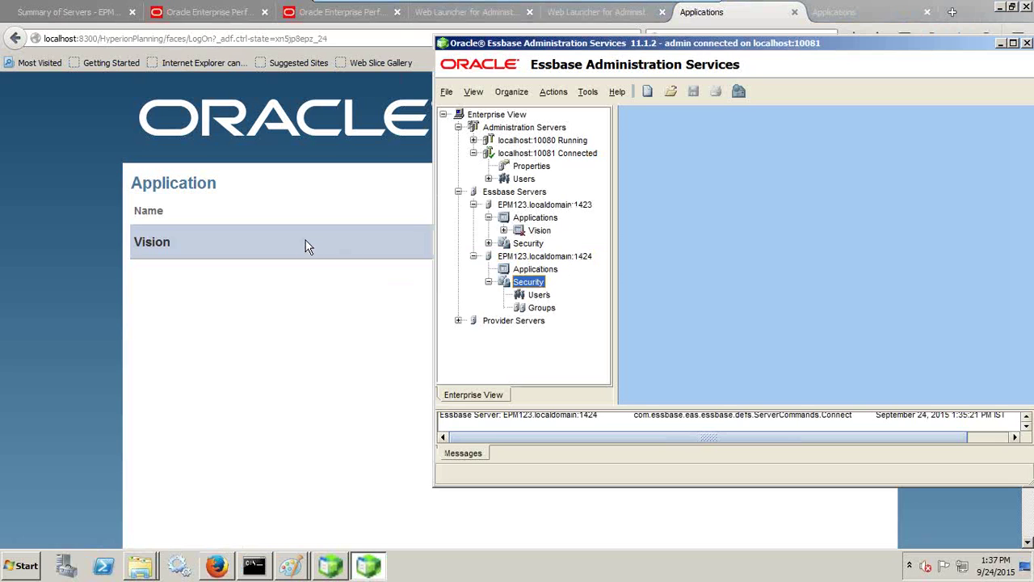
left_click(848, 6)
left_click(735, 11)
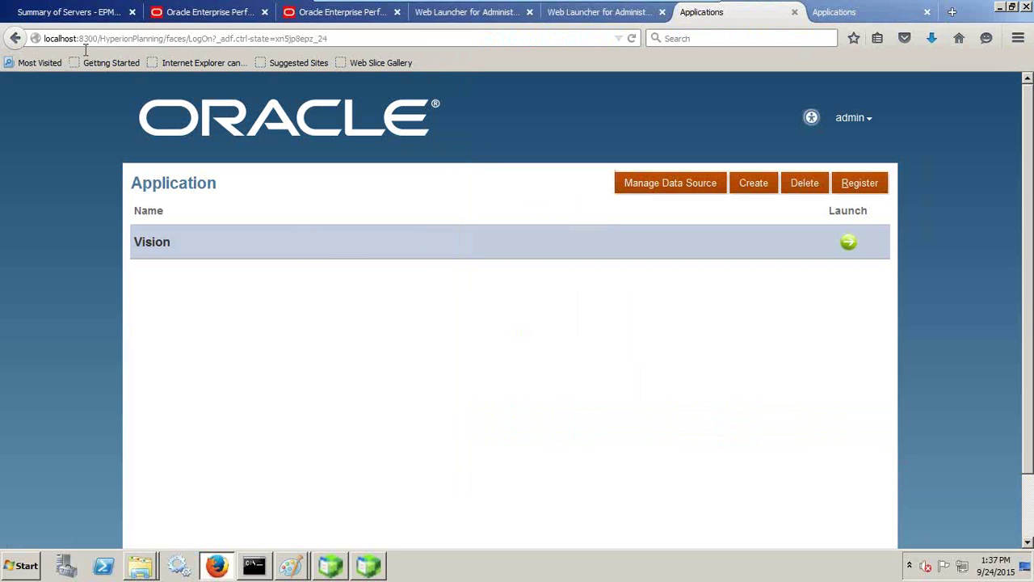
- Launch Vision, return to sign-in after the 404, sign in, and launch Vision on port 8301
left_click(847, 244)
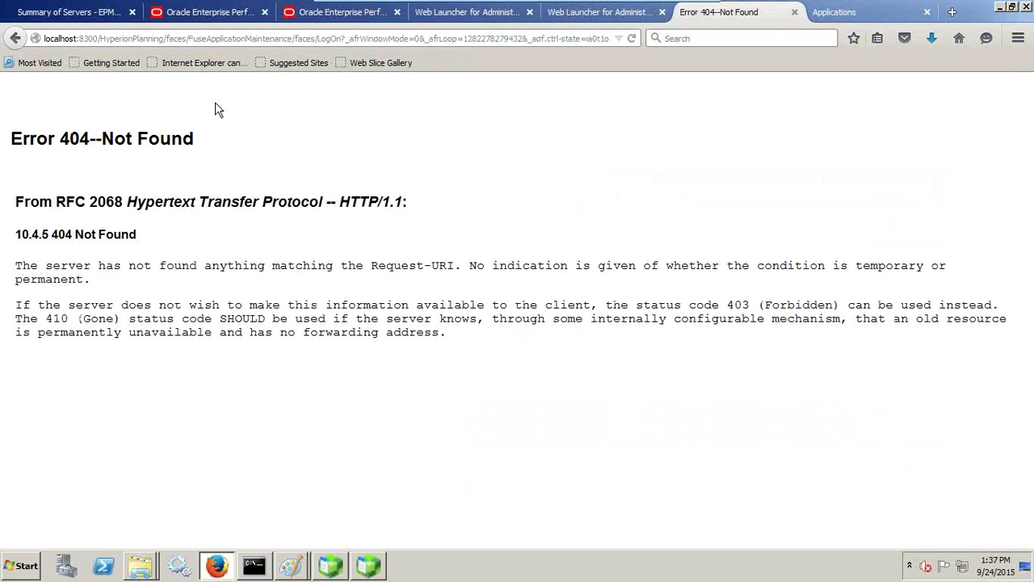
left_click(205, 62)
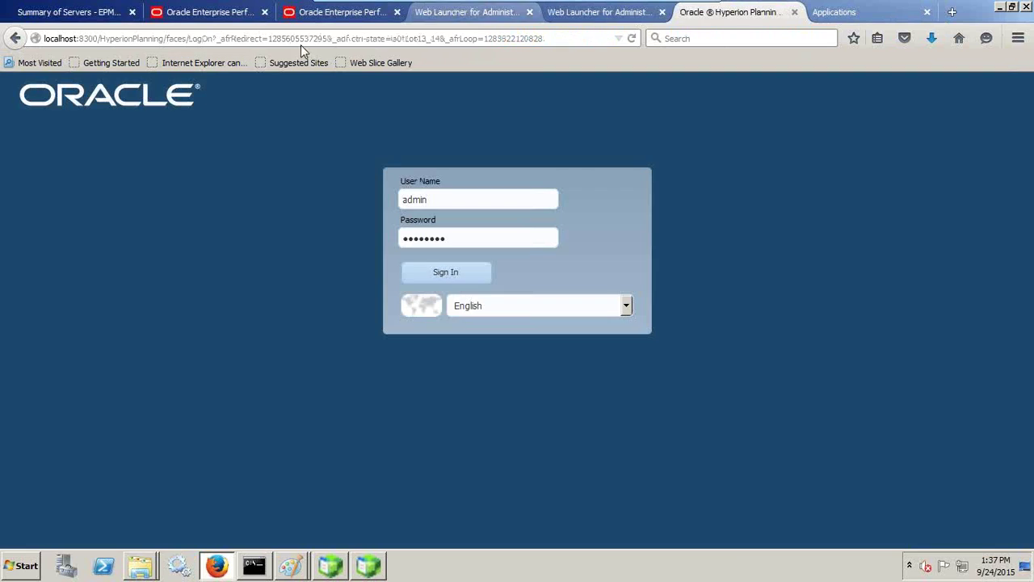
left_click(445, 271)
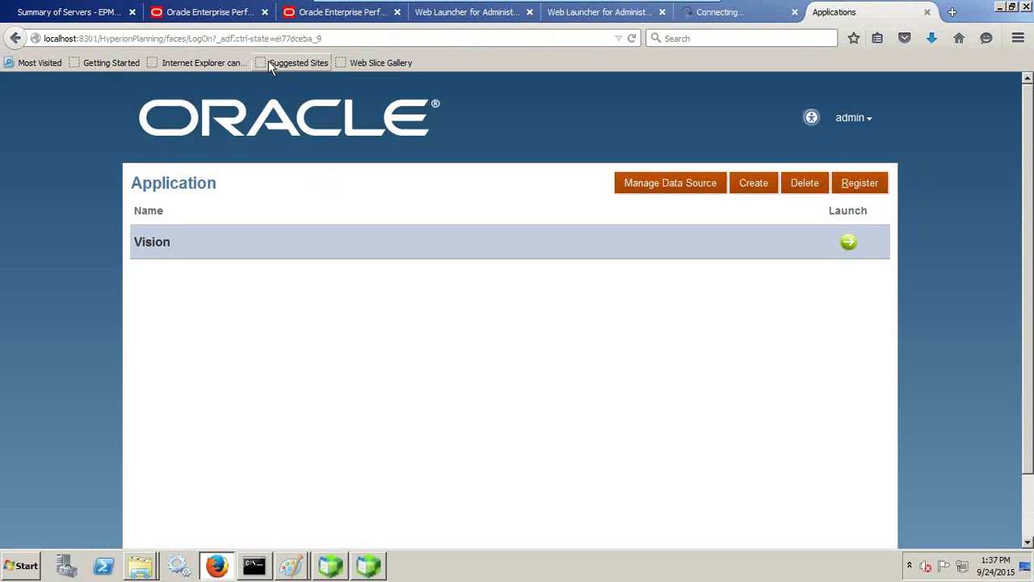
left_click(849, 244)
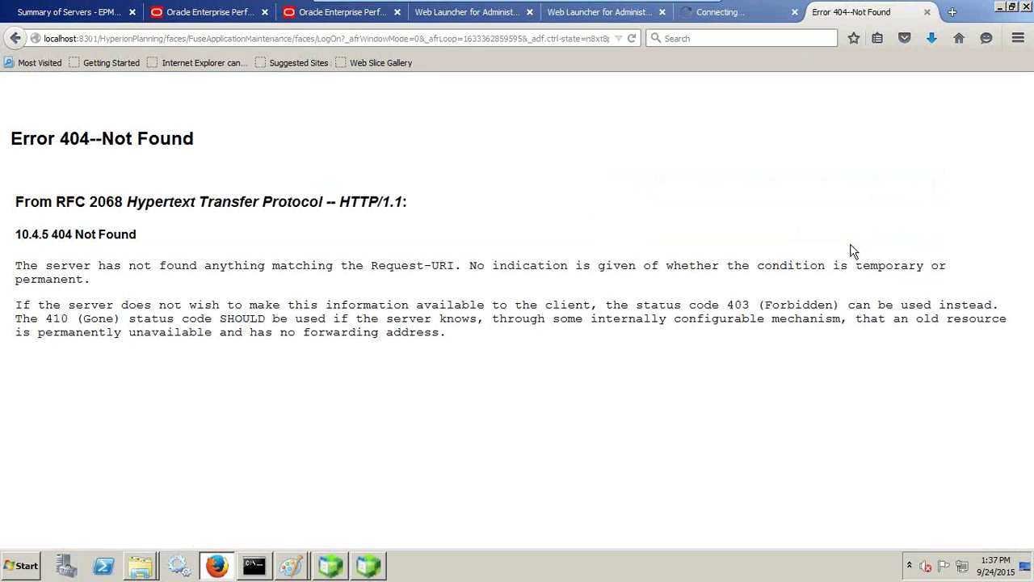
- Resend the port 8300 page data and sign in again after the session timeout
left_click(727, 12)
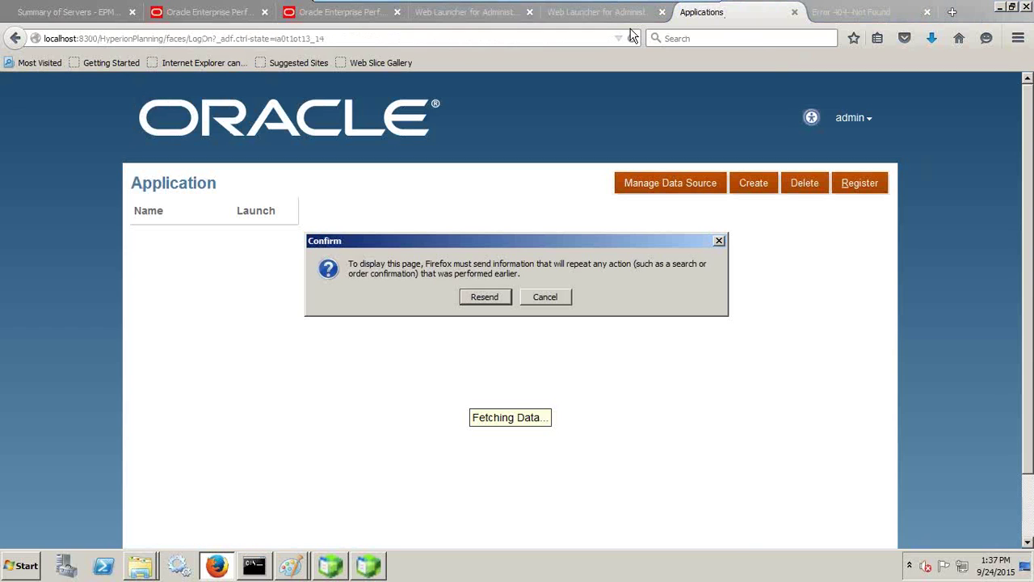
left_click(488, 297)
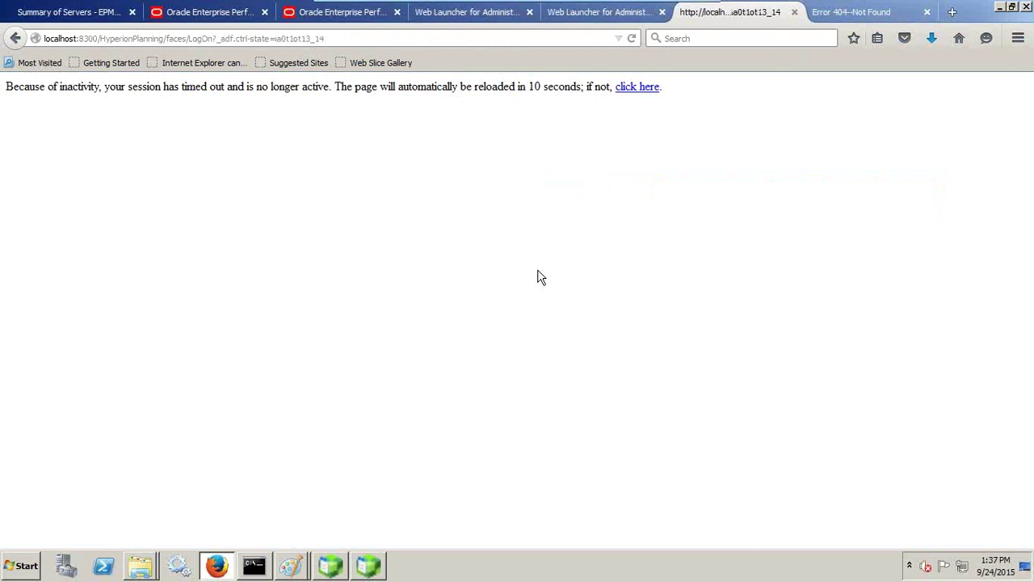
left_click(16, 38)
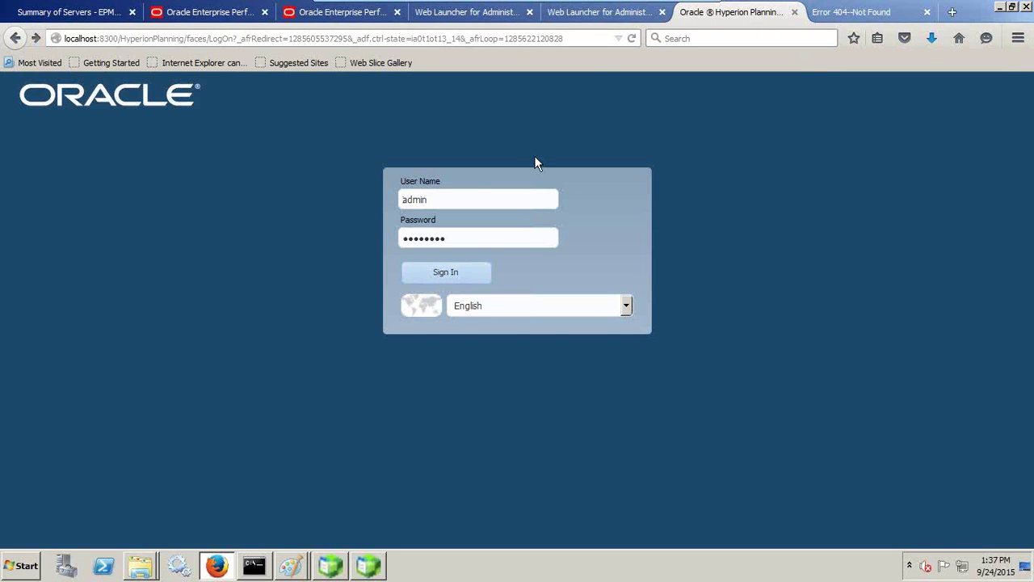
left_click(446, 270)
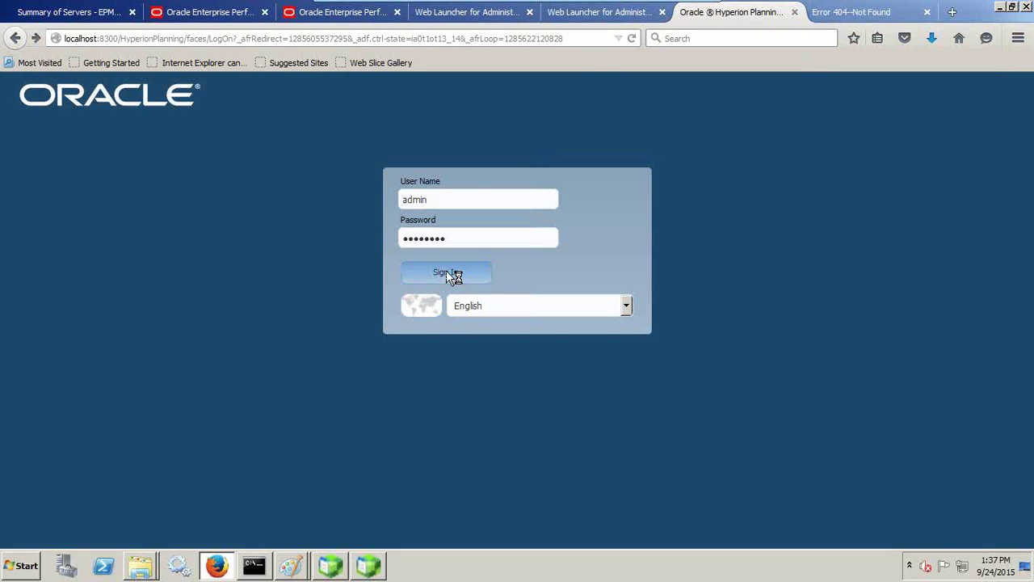
left_click(643, 87)
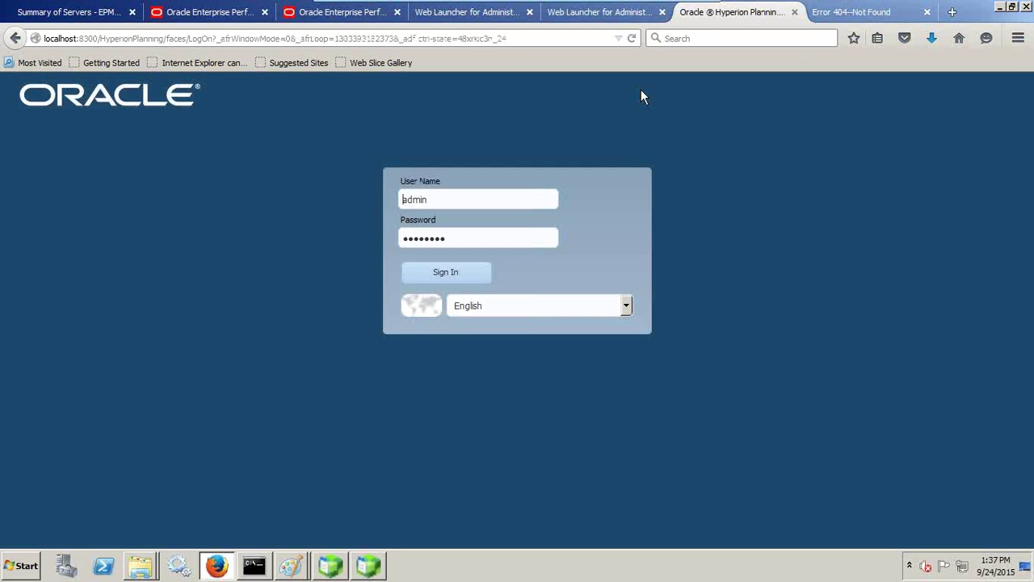
left_click(471, 278)
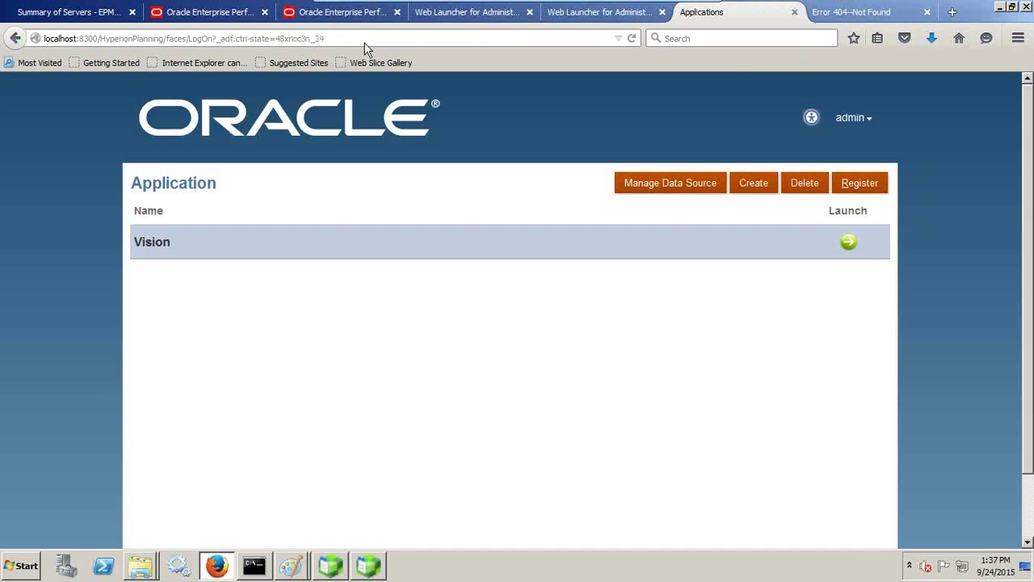
left_click(203, 17)
- Open Vision via File > Open > Applications > Planning in the port 28080 Workspace
left_click(54, 102)
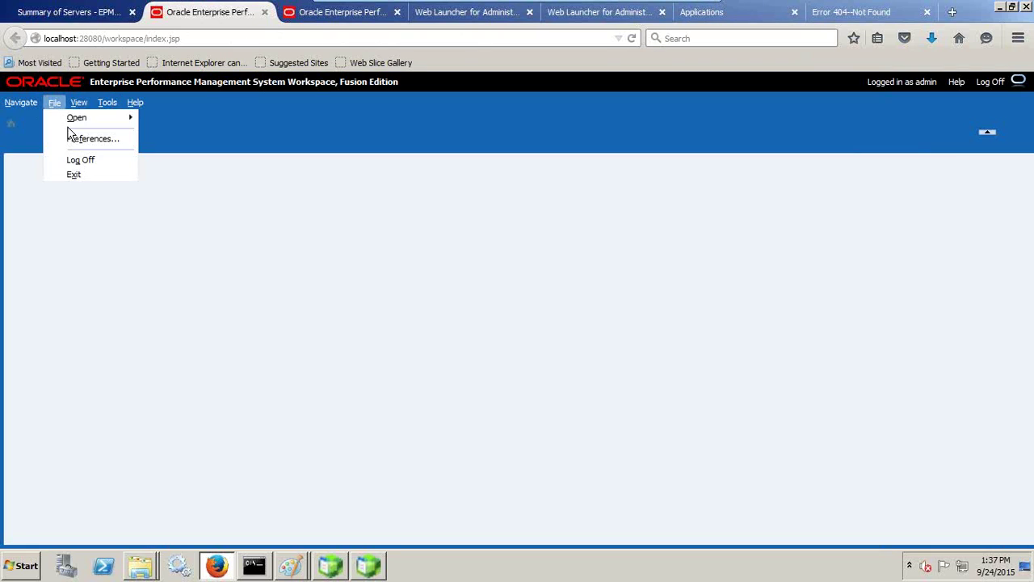
mouse_move(84, 127)
mouse_move(160, 132)
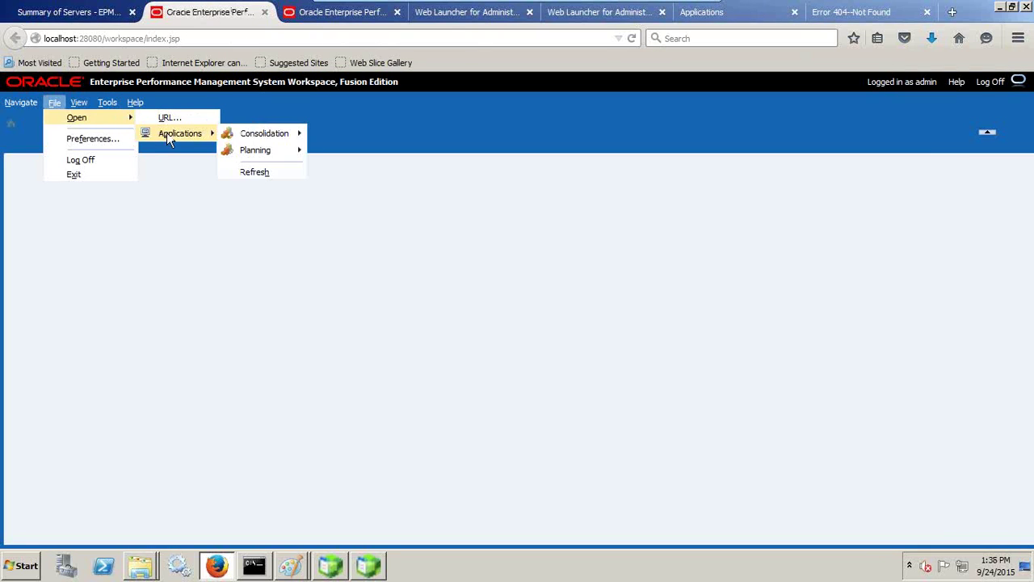
mouse_move(282, 152)
left_click(336, 150)
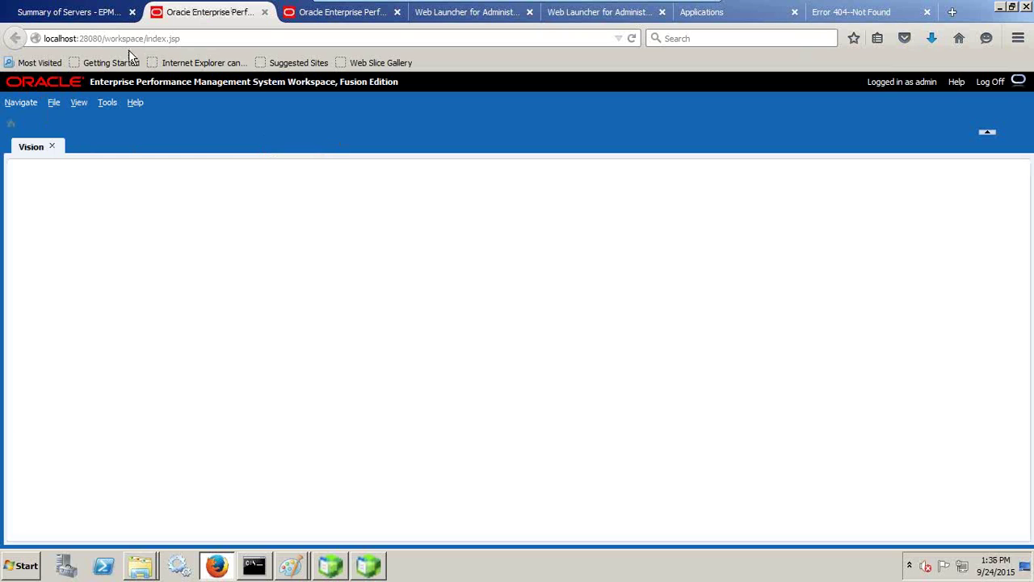
- Open Vision the same way in the port 28081 Workspace and compare both tabs
left_click(296, 17)
left_click(56, 103)
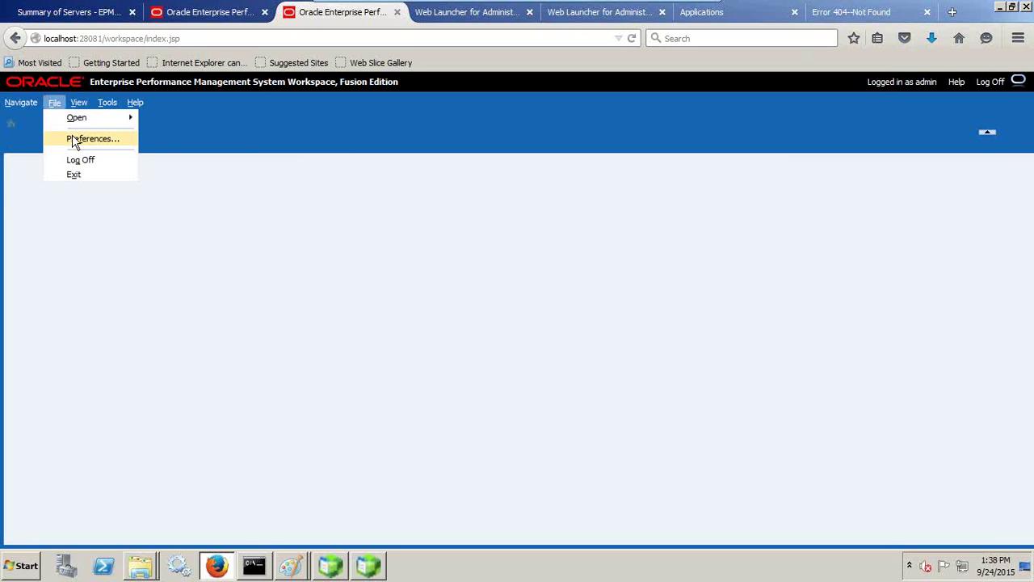
mouse_move(85, 123)
mouse_move(177, 139)
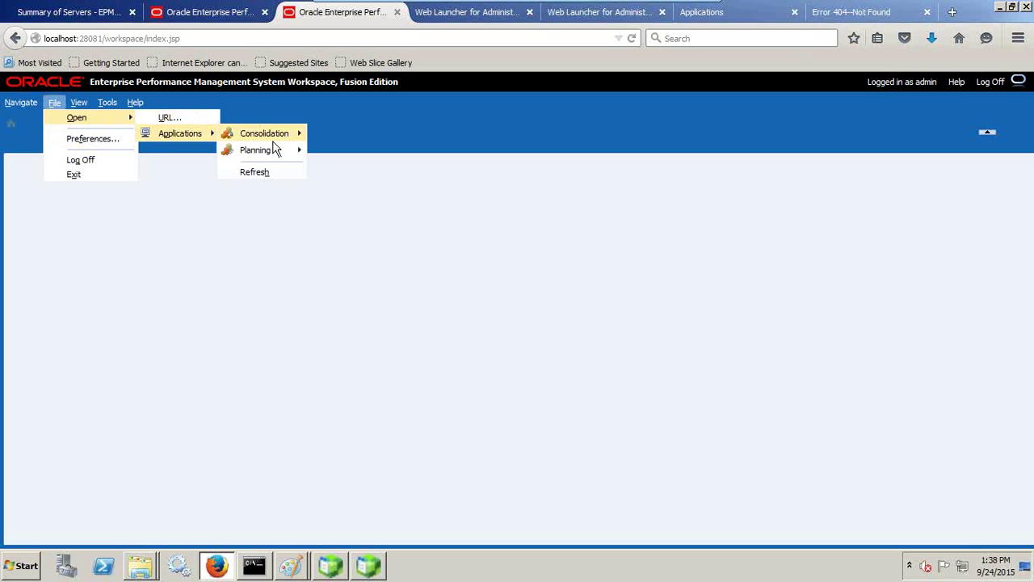
mouse_move(282, 146)
left_click(323, 148)
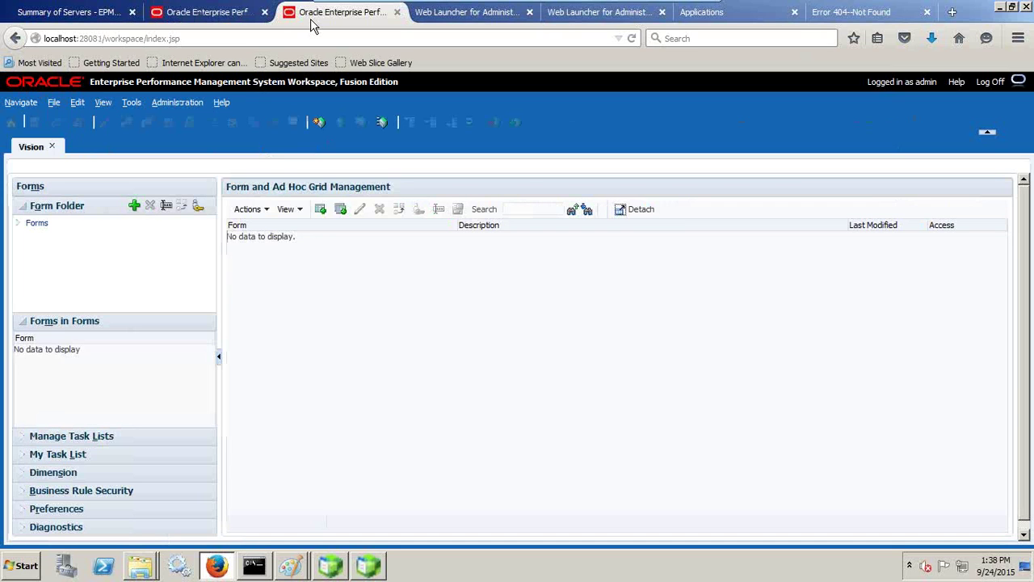
left_click(208, 15)
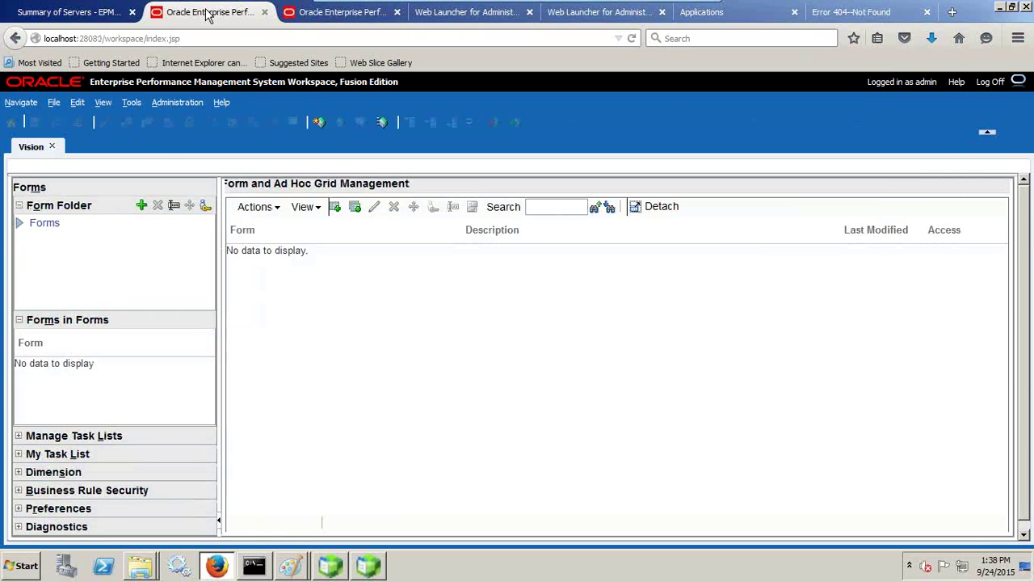
left_click(323, 14)
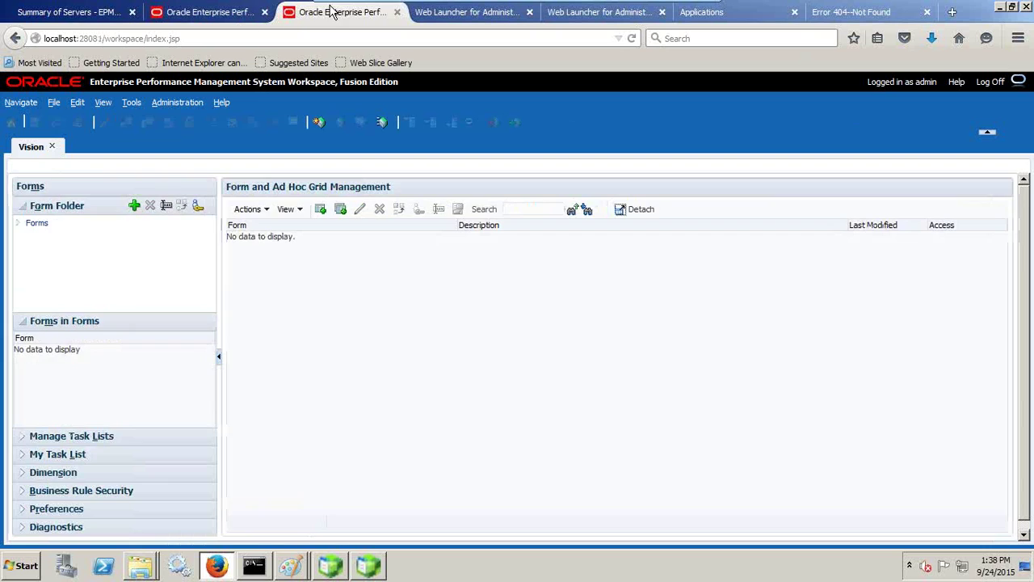
left_click(477, 12)
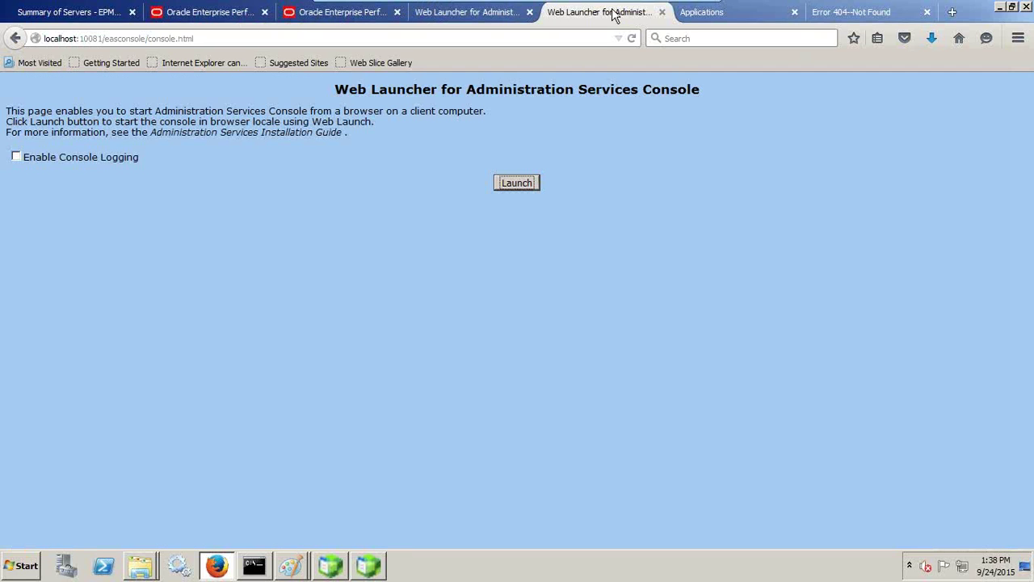
- Bring PowerPoint forward and display slide 4, "Any Question", of Essbase Multiple Instance.ppt
left_click(679, 12)
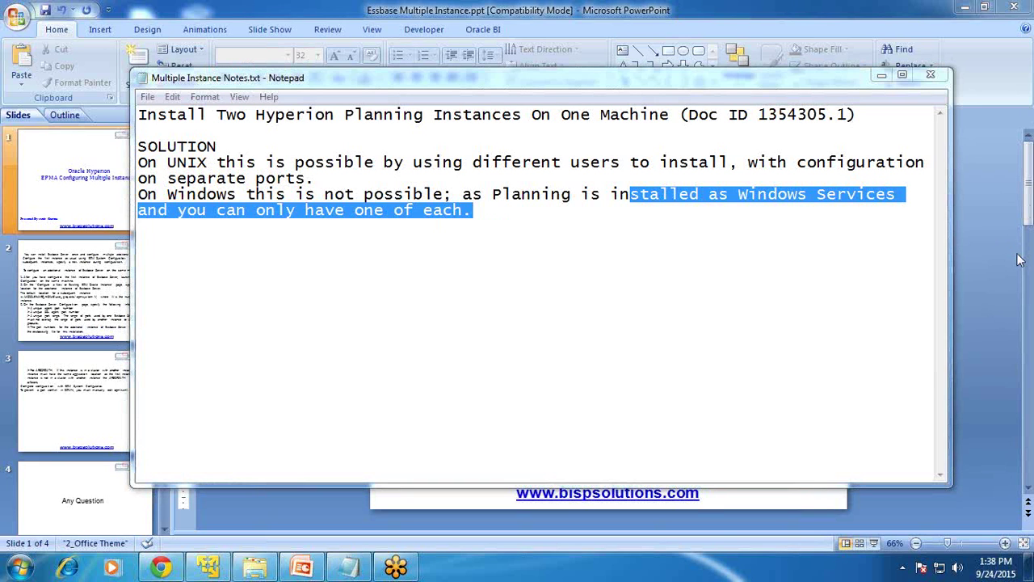
left_click(497, 7)
left_click(81, 497)
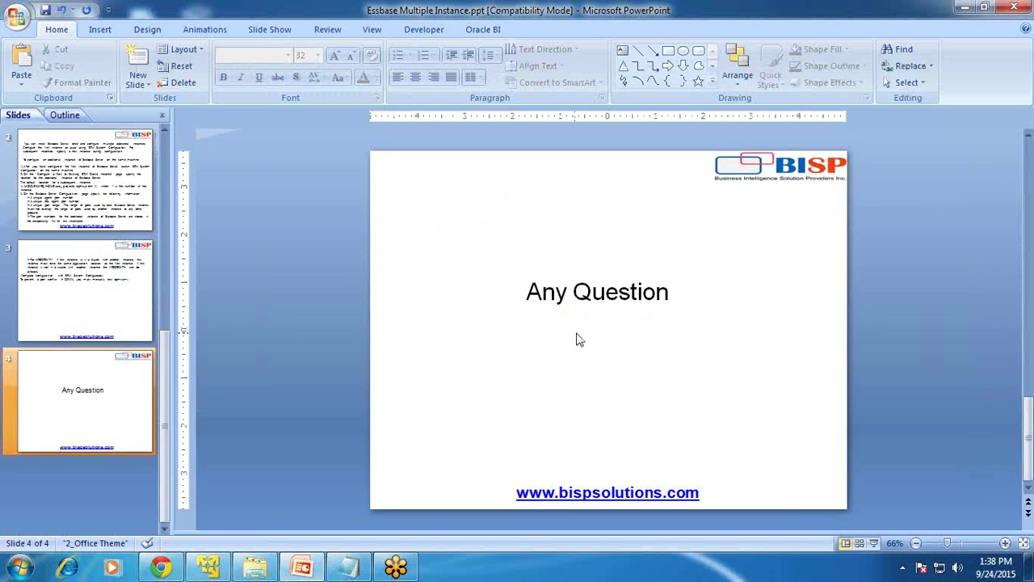